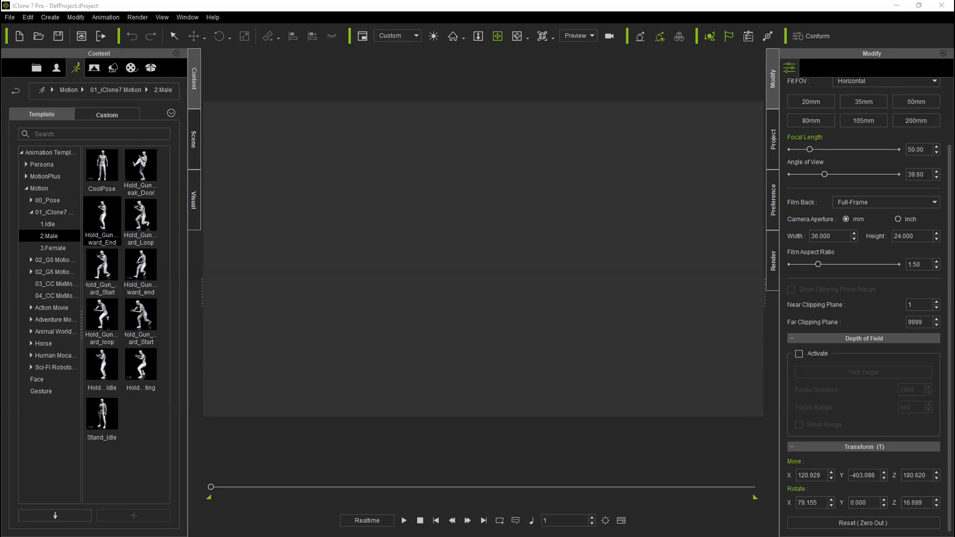
- Load the ruined street terrain from the Mesh_Medium set and add the Cloudy sky to the scene
scroll(863, 298, "up", 3)
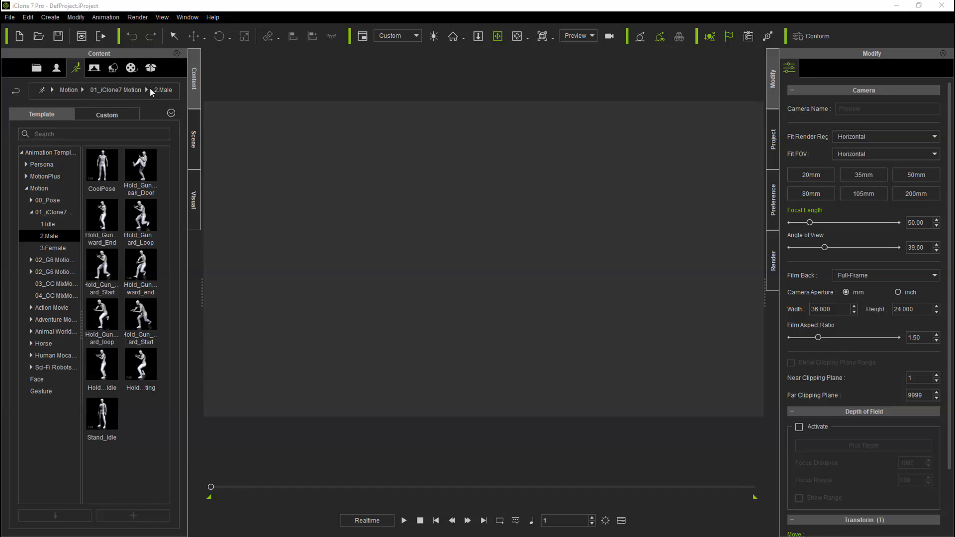
left_click(112, 69)
double_click(39, 211)
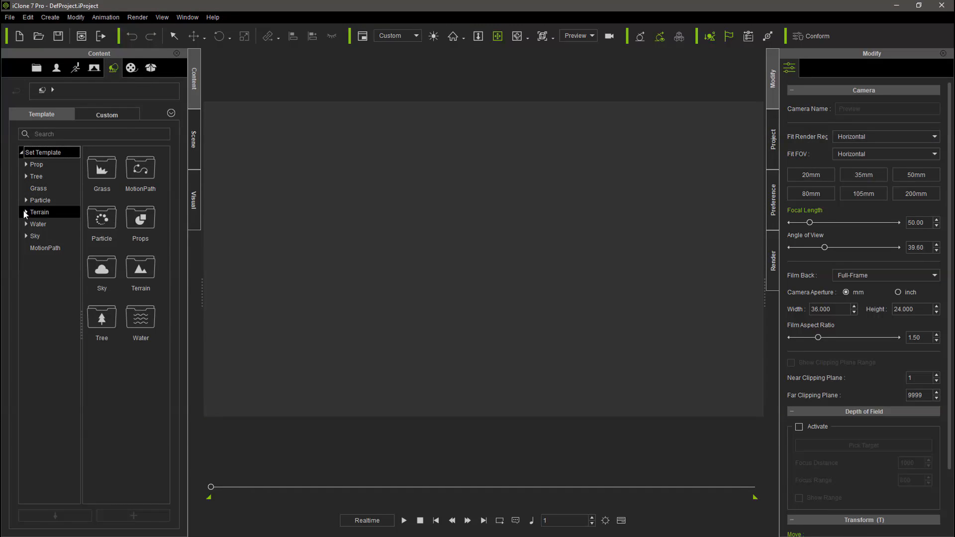
left_click(47, 236)
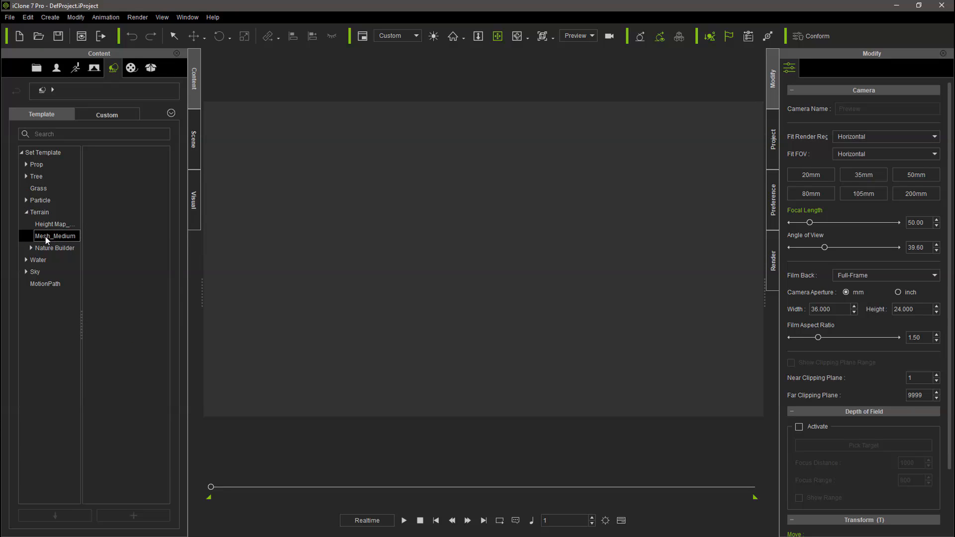
double_click(98, 175)
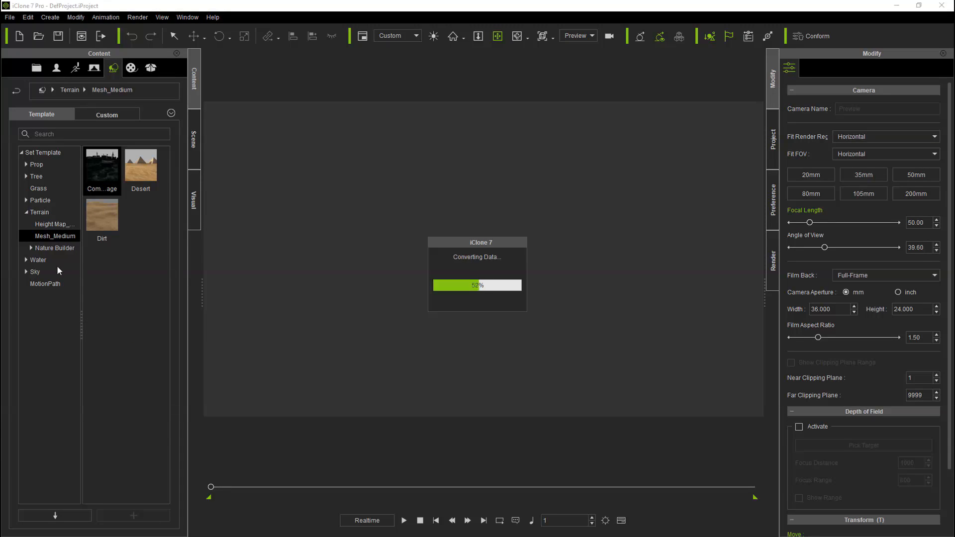
left_click(35, 272)
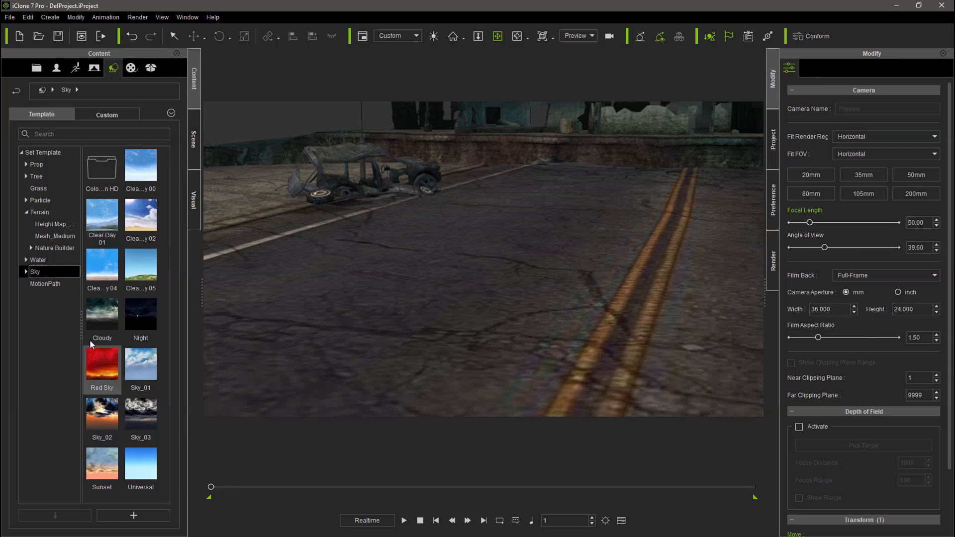
double_click(98, 324)
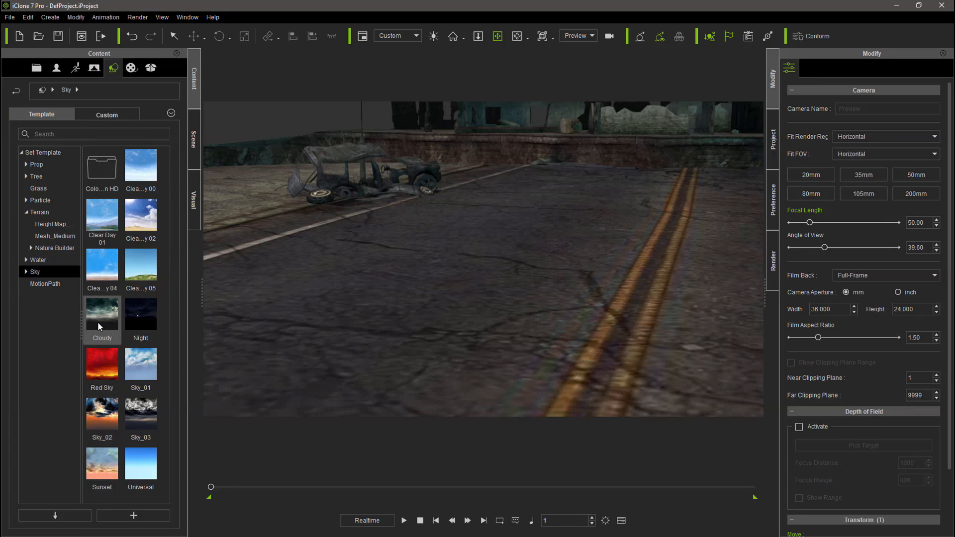
- Add the Zane character from the avatar templates to the scene
left_click(58, 68)
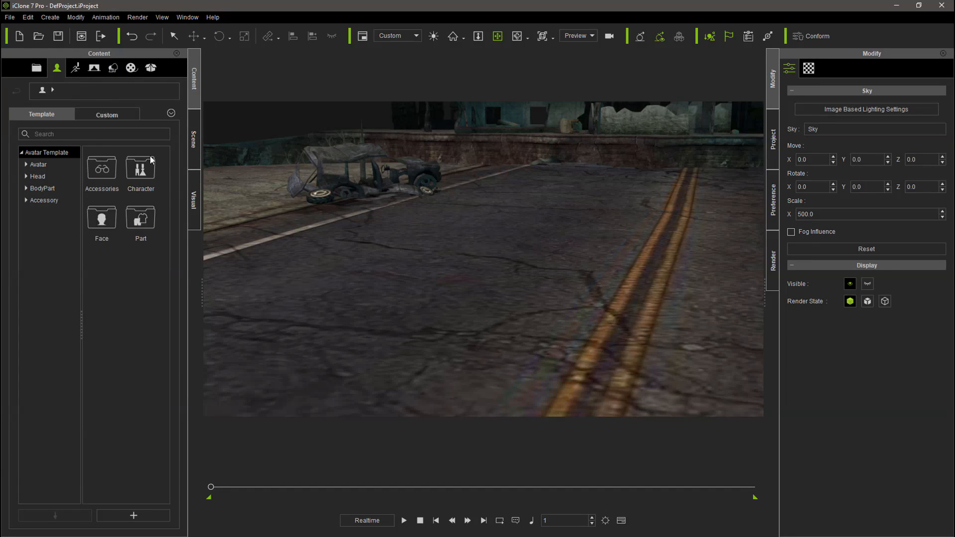
double_click(149, 172)
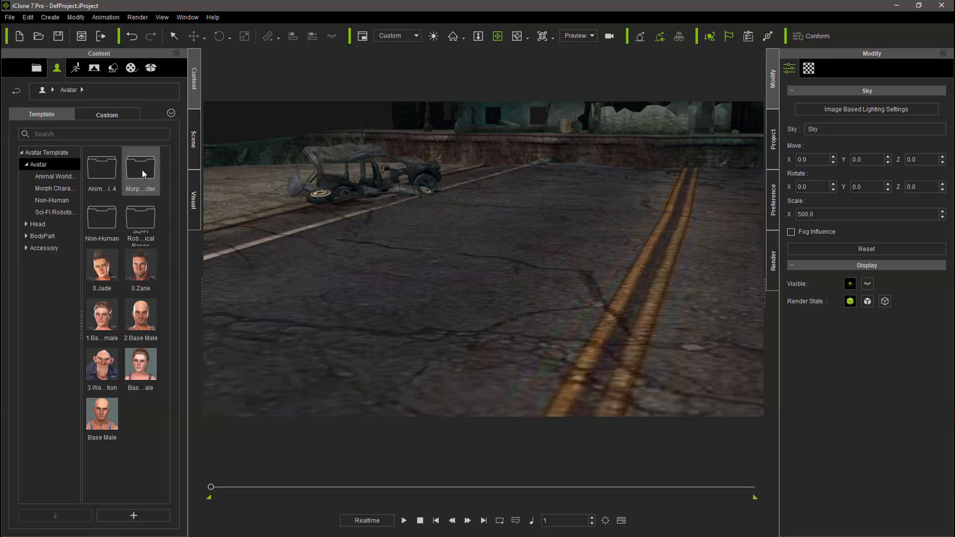
double_click(142, 271)
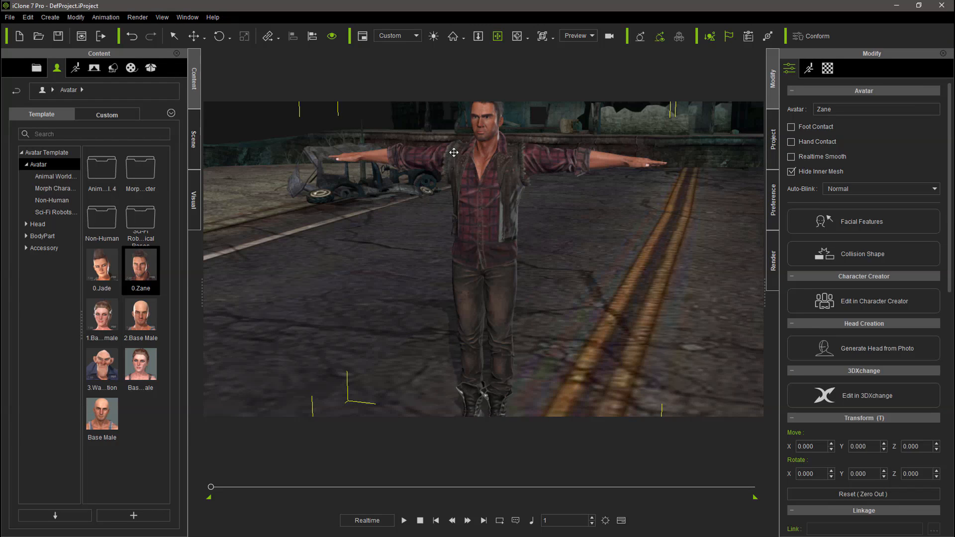
- Lower the Zane avatar to about Z -8.6 with Foot Contact enabled temporarily, and disable Foot Contact again
left_click(478, 37)
left_click_drag(565, 263, 514, 229)
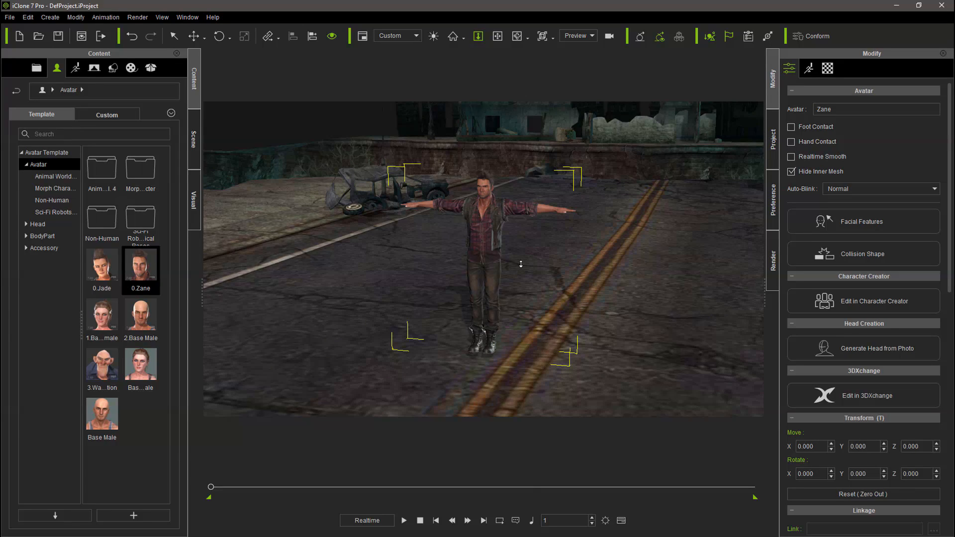
left_click_drag(521, 264, 496, 260)
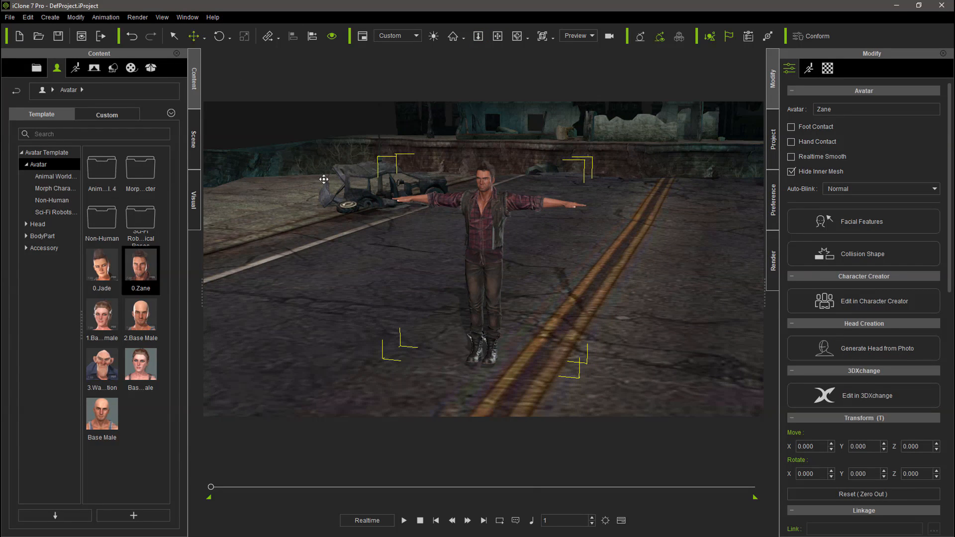
left_click(194, 36)
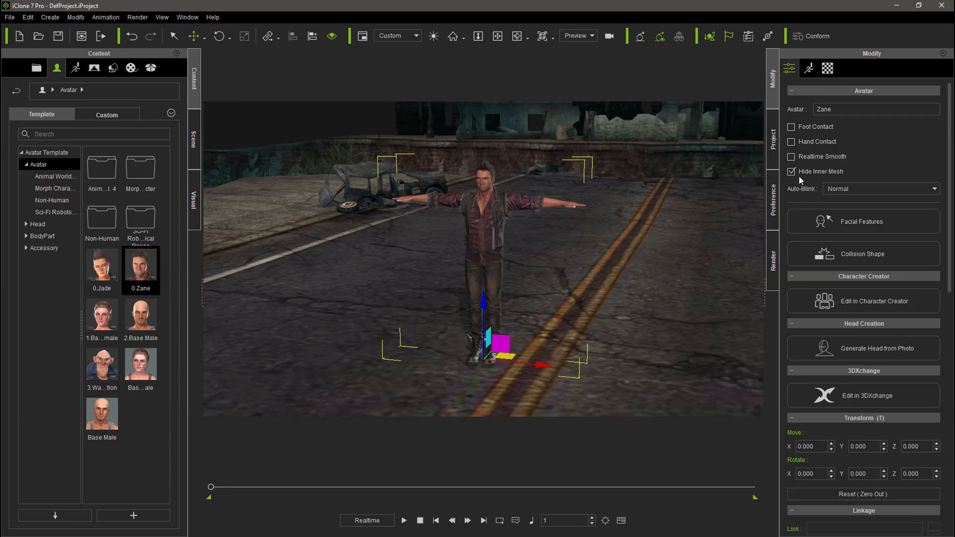
left_click(790, 126)
left_click_drag(483, 305, 486, 312)
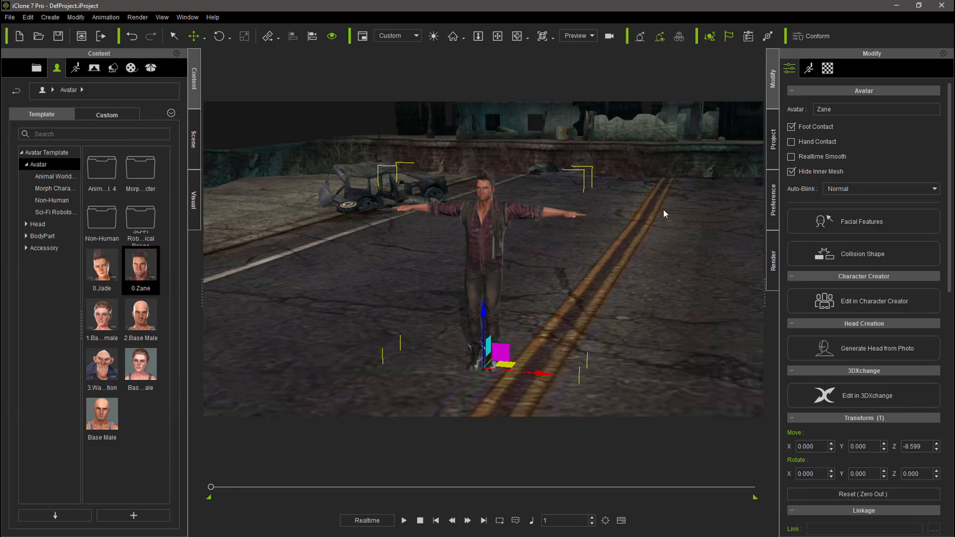
left_click(790, 127)
- Viewing the avatar from behind, move it back along the road to about Y 559.6
left_click(517, 36)
left_click_drag(498, 251, 382, 242)
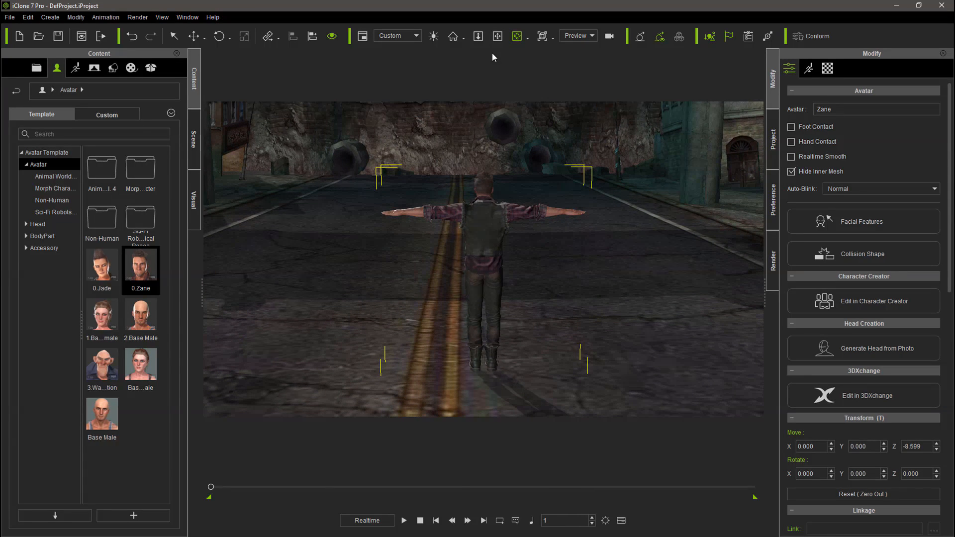
left_click(478, 36)
left_click_drag(474, 232, 471, 294)
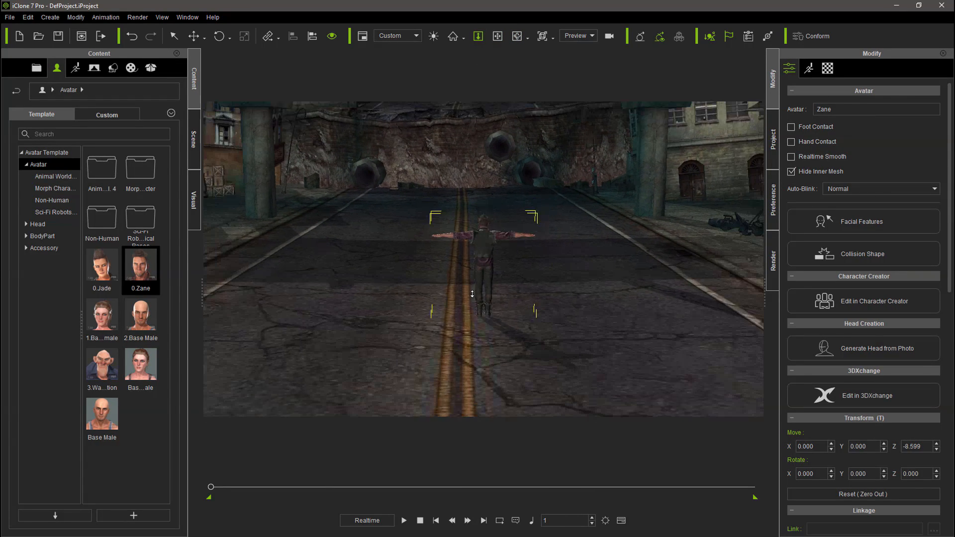
left_click(193, 35)
left_click_drag(485, 330, 488, 472)
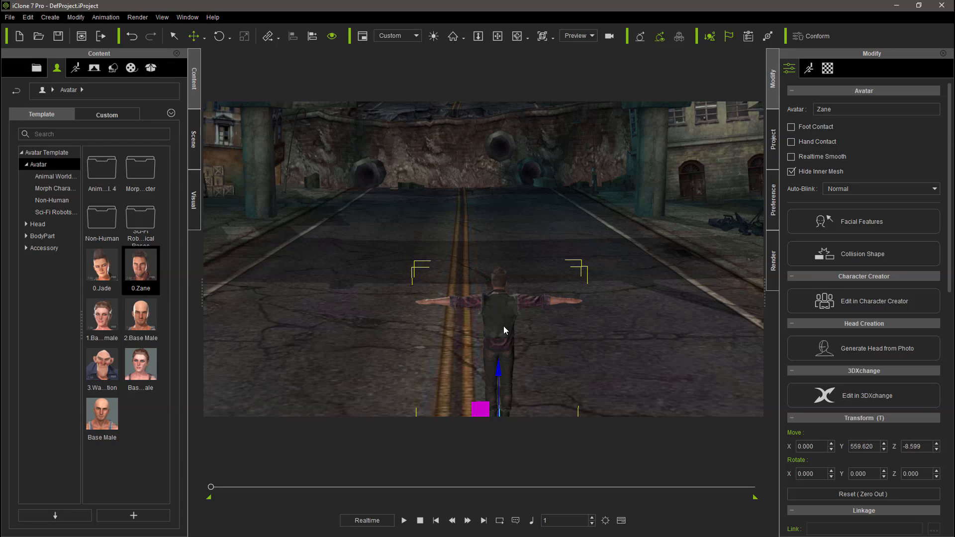
- Apply the Hold_Gun_Idle male motion to the avatar and pause playback at about frame 286
left_click(76, 70)
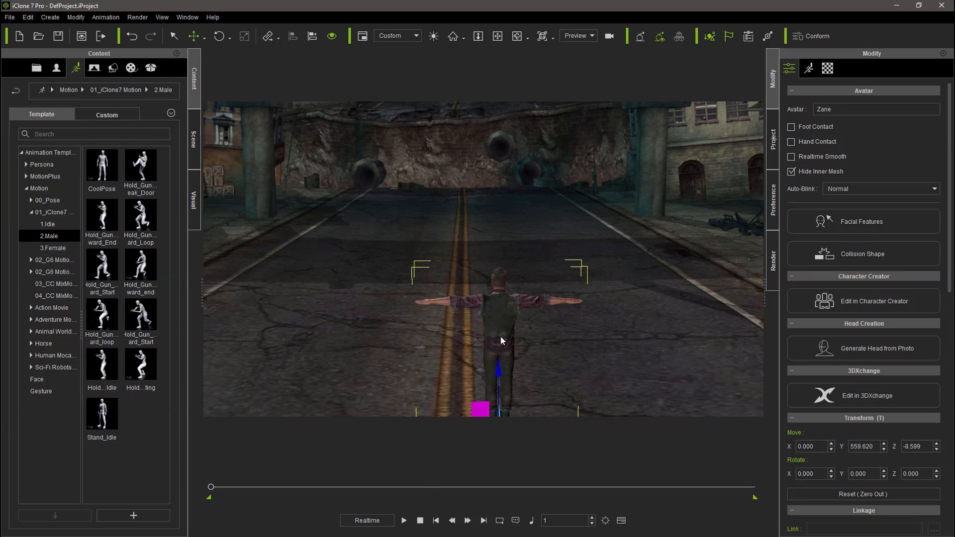
double_click(100, 372)
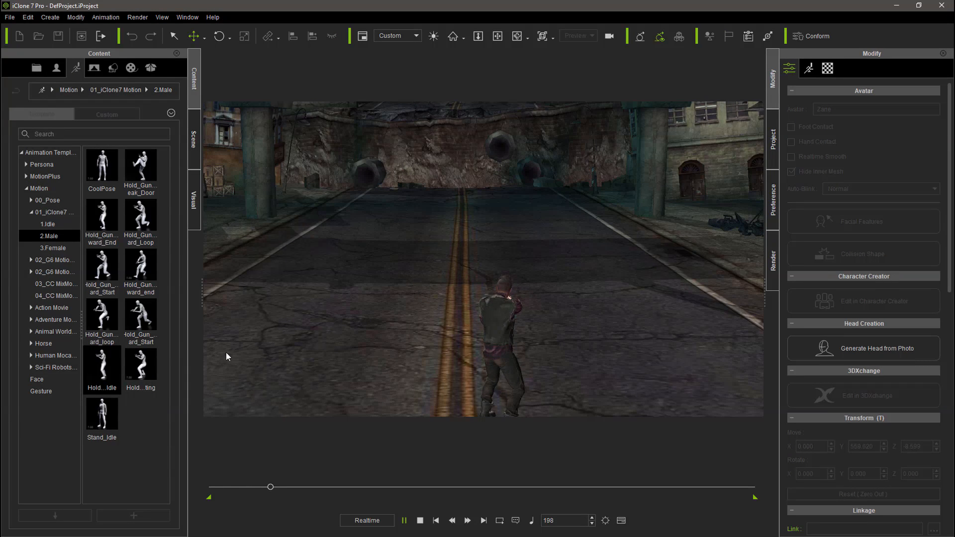
key("space")
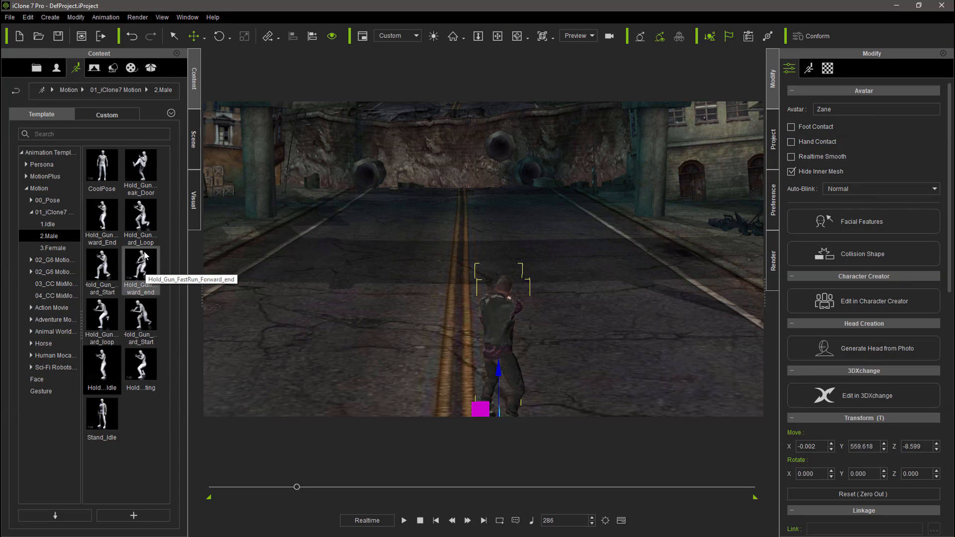
- Append the Hold_Gun fast-run forward start motion to the avatar, followed by the Hold_Gun_Fast_Forward_Loop motion
double_click(102, 268)
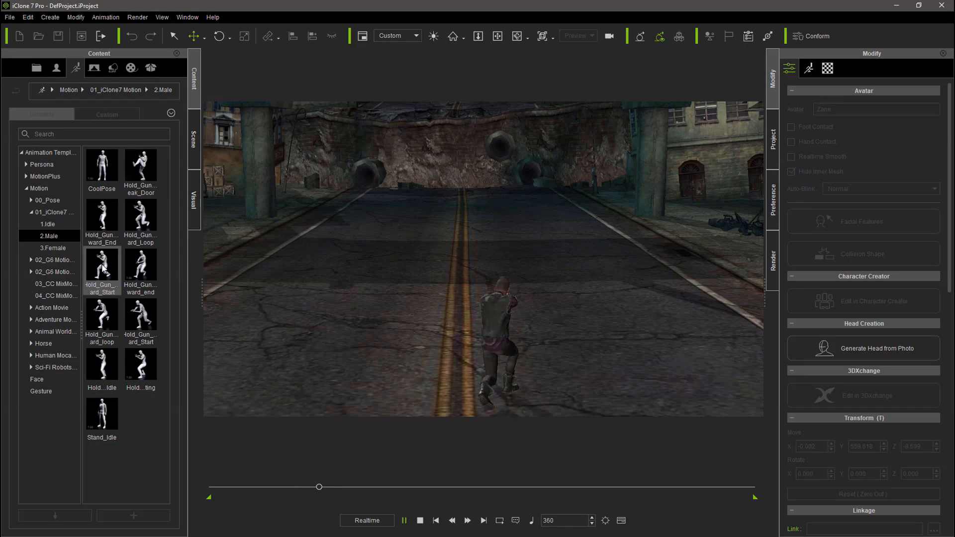
double_click(142, 217)
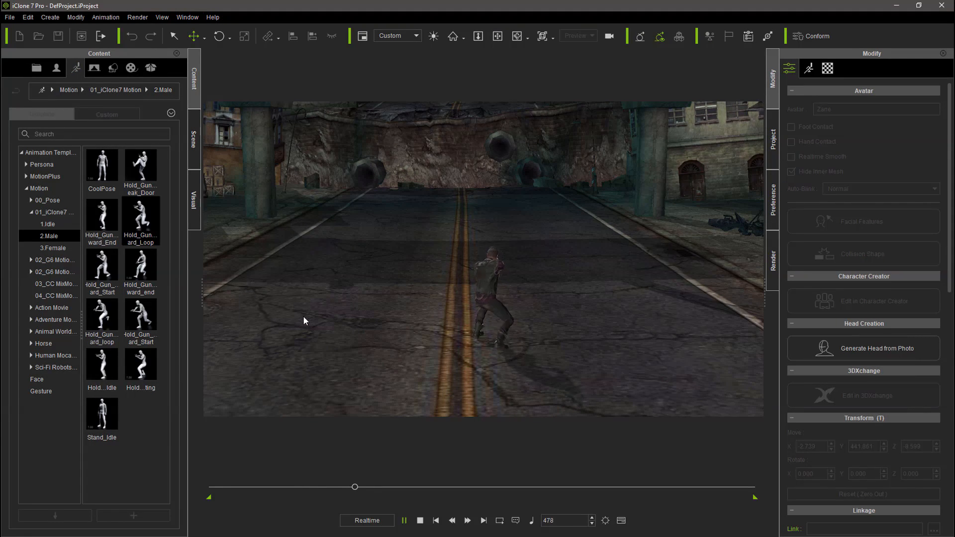
key("space")
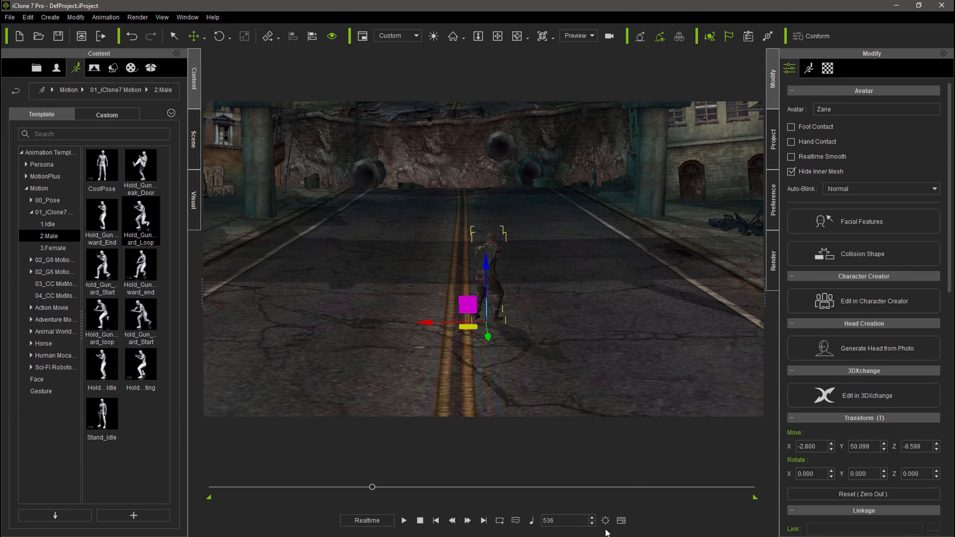
- Extend the Hold_Gun_Fast_Forward_Loop clip on the timeline to about frame 860 and play back the repeated run
left_click(620, 520)
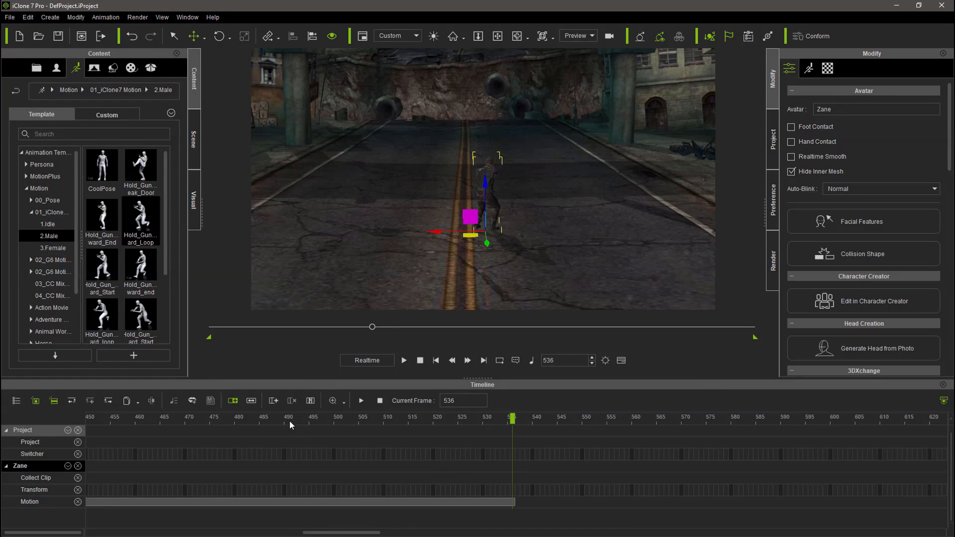
scroll(289, 420, "down", 5)
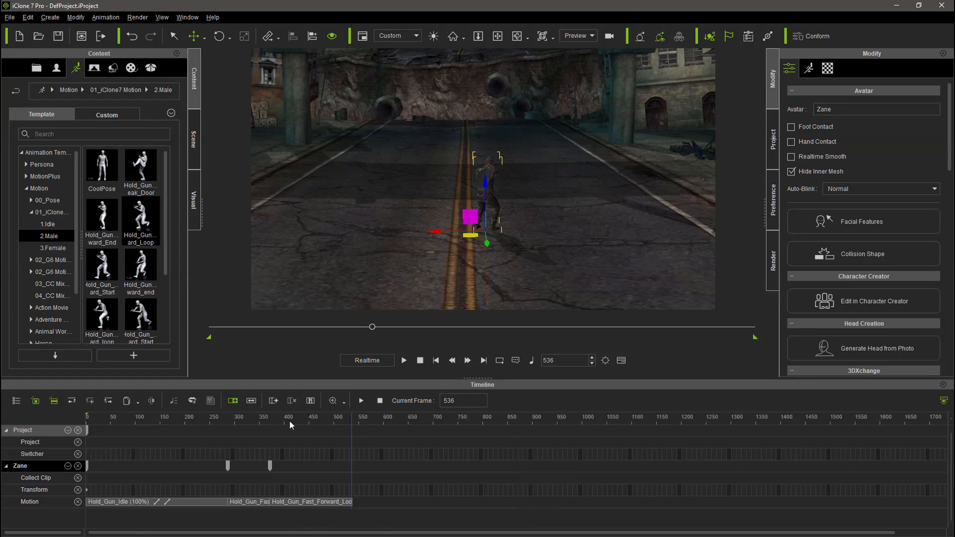
key("alt")
left_click(315, 502)
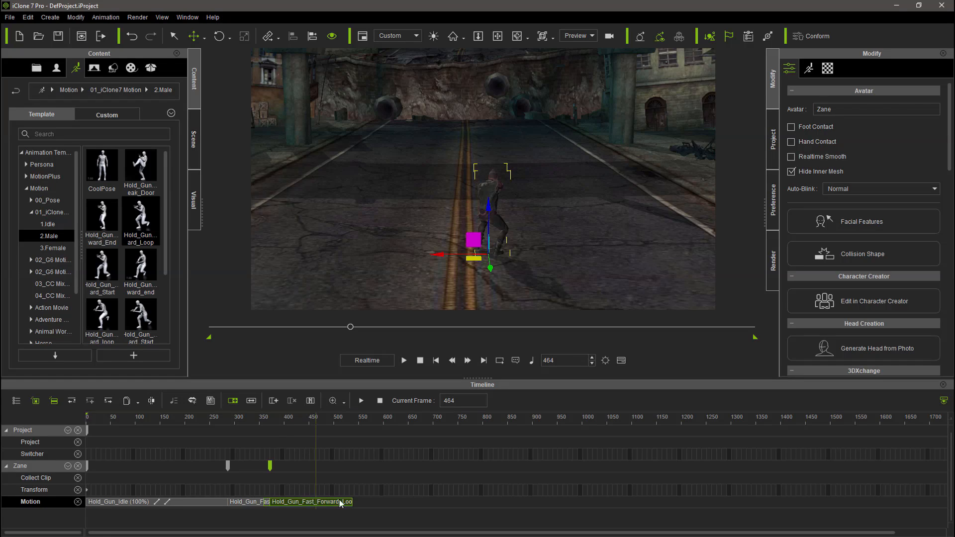
left_click_drag(352, 503, 465, 504)
left_click(343, 457)
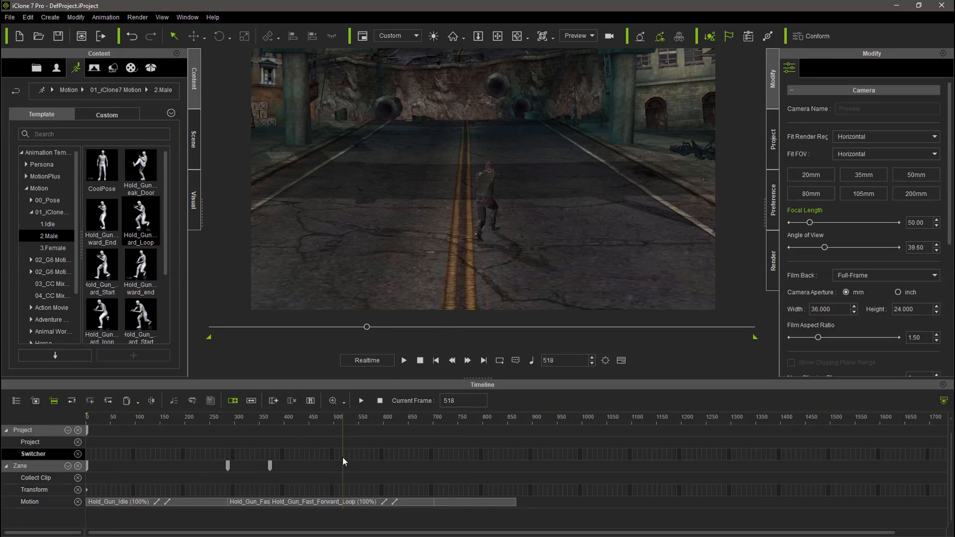
left_click(403, 360)
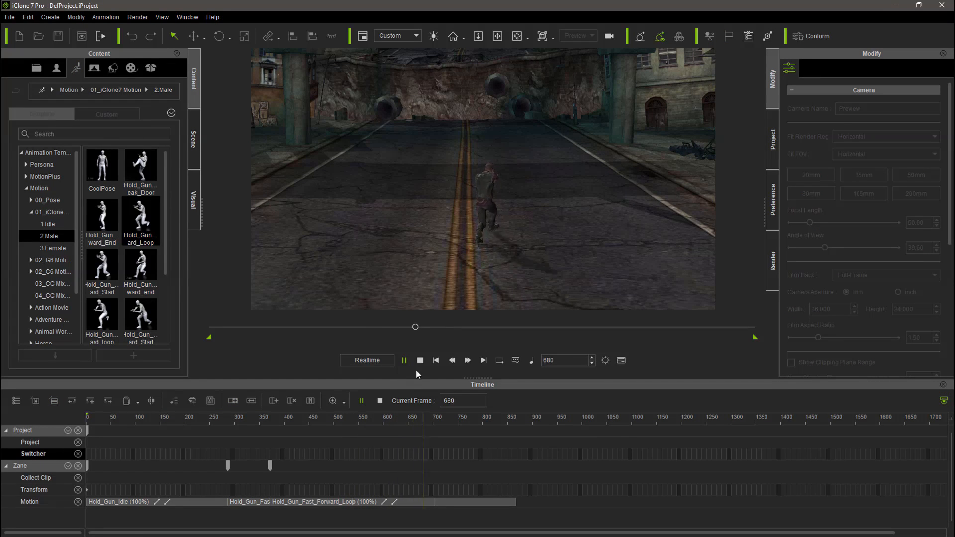
left_click(404, 362)
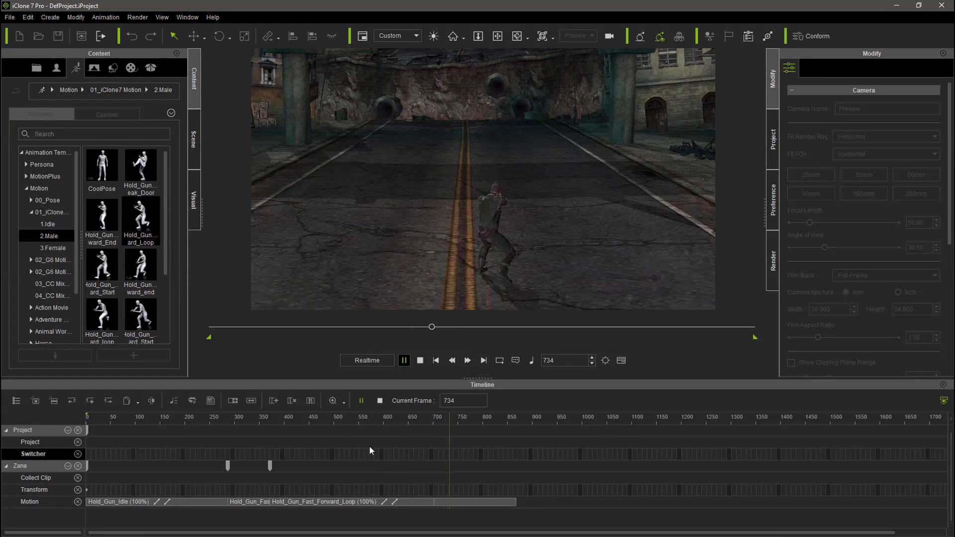
- Reset the pivot of the Hold_Gun_Fast_Forward_Loop clip and move the avatar farther up the road at frame 587
right_click(376, 502)
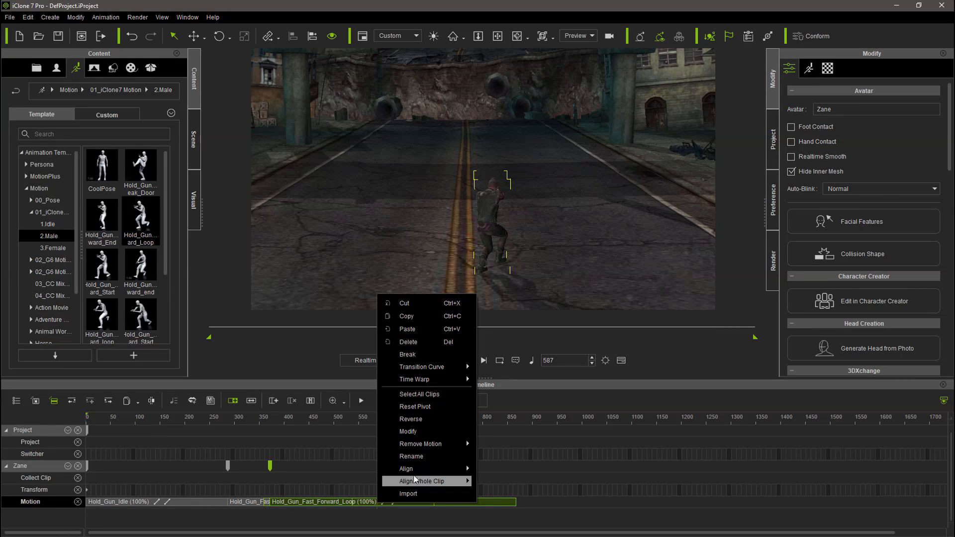
left_click(408, 407)
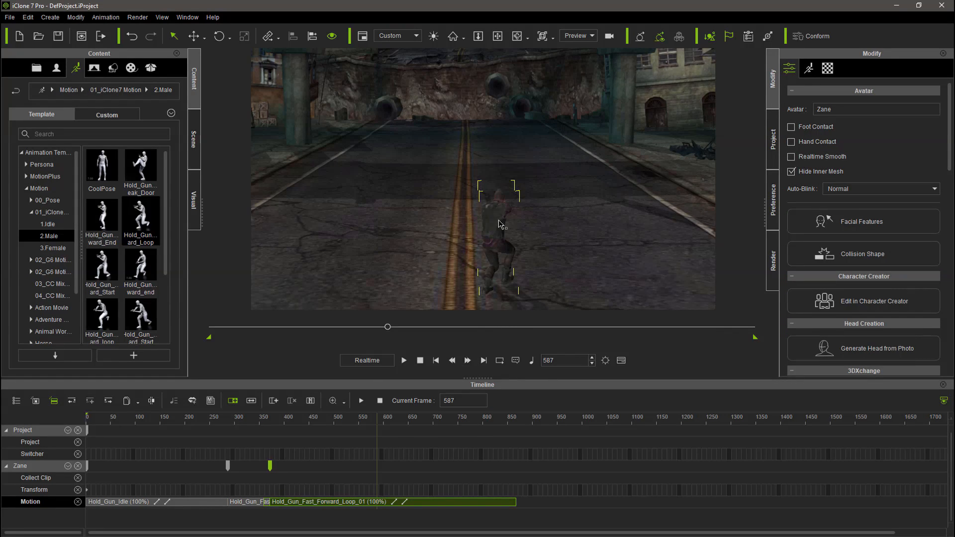
left_click(193, 36)
left_click_drag(496, 312, 480, 206)
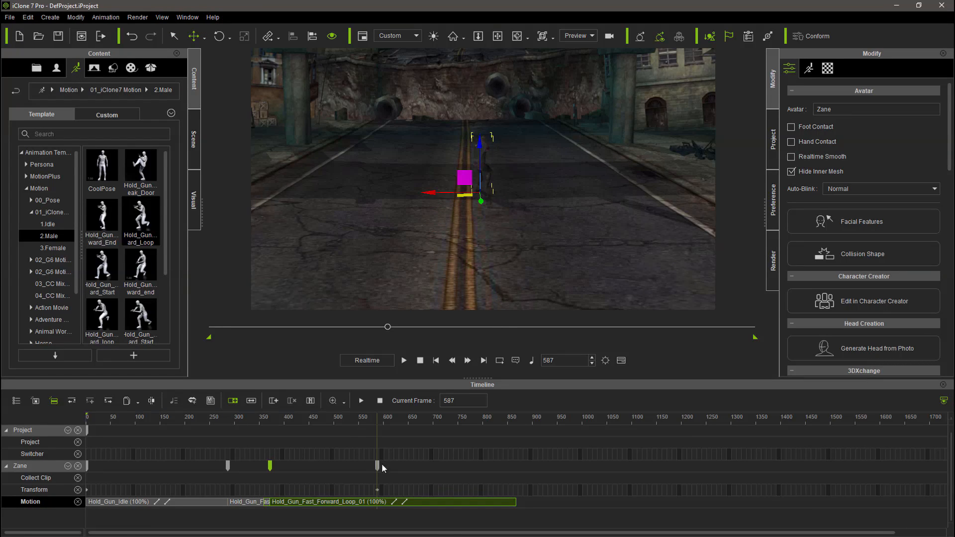
- Play the animation to check the avatar's run, repeating playback from about frame 410
left_click(404, 360)
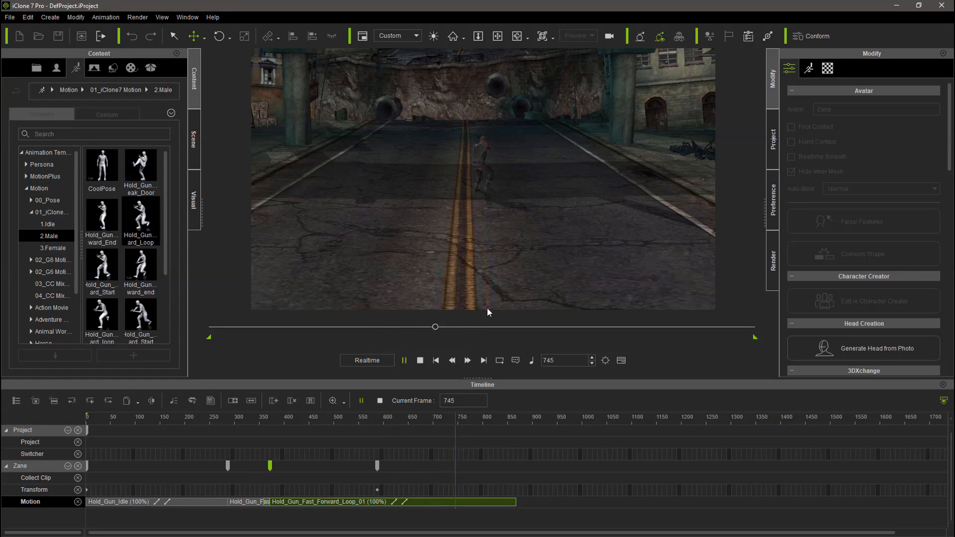
left_click(420, 360)
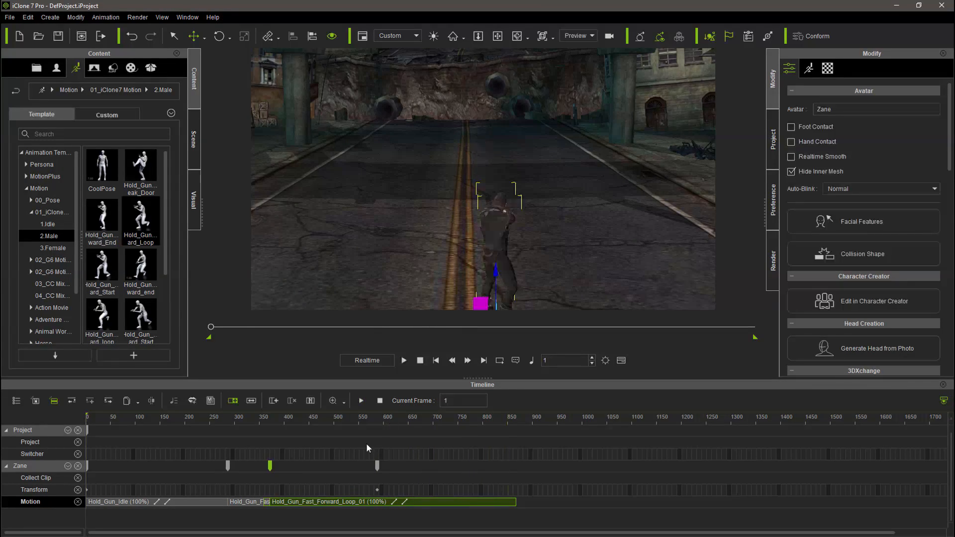
left_click(290, 447)
left_click(404, 360)
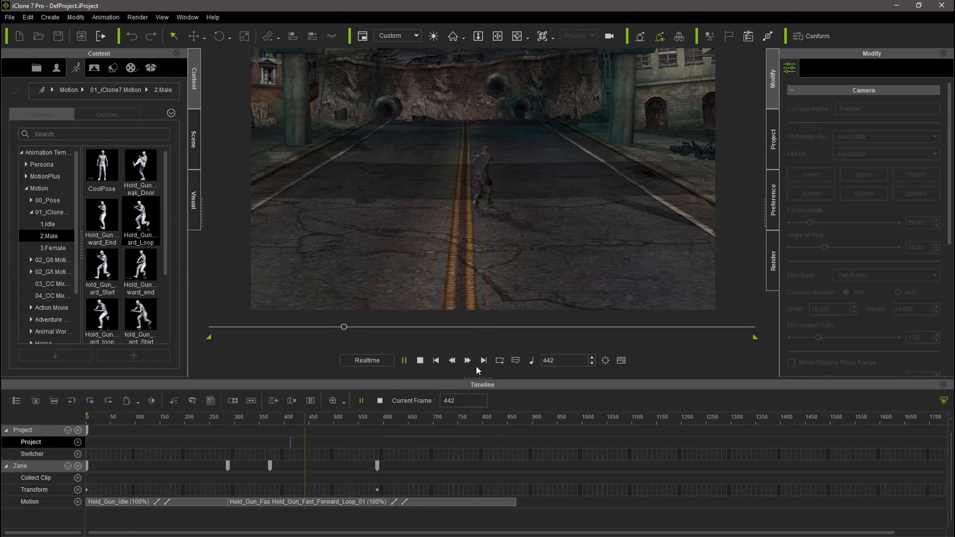
left_click(419, 360)
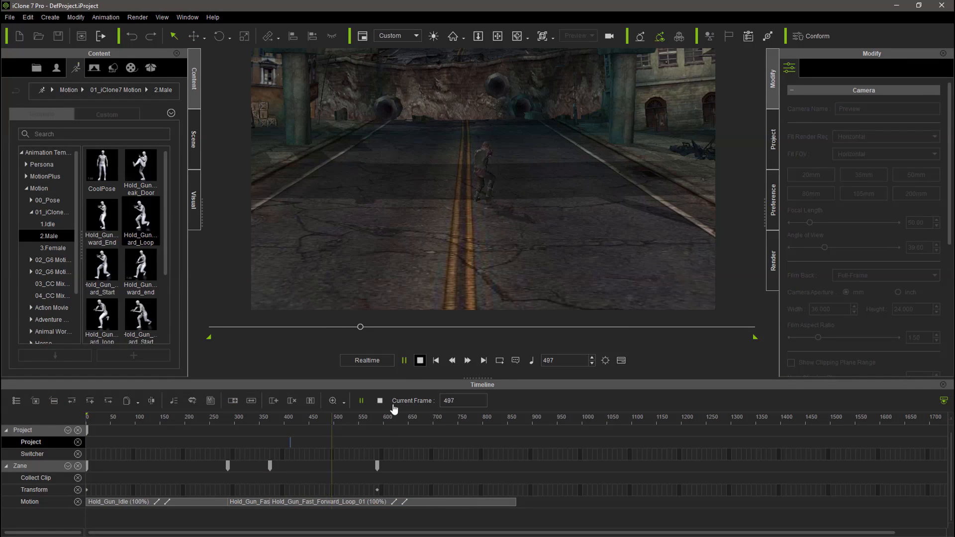
- Delete the extended Hold_Gun_Fast_Forward_Loop clip and the avatar's key near frame 587, and go to frame 376
left_click(397, 501)
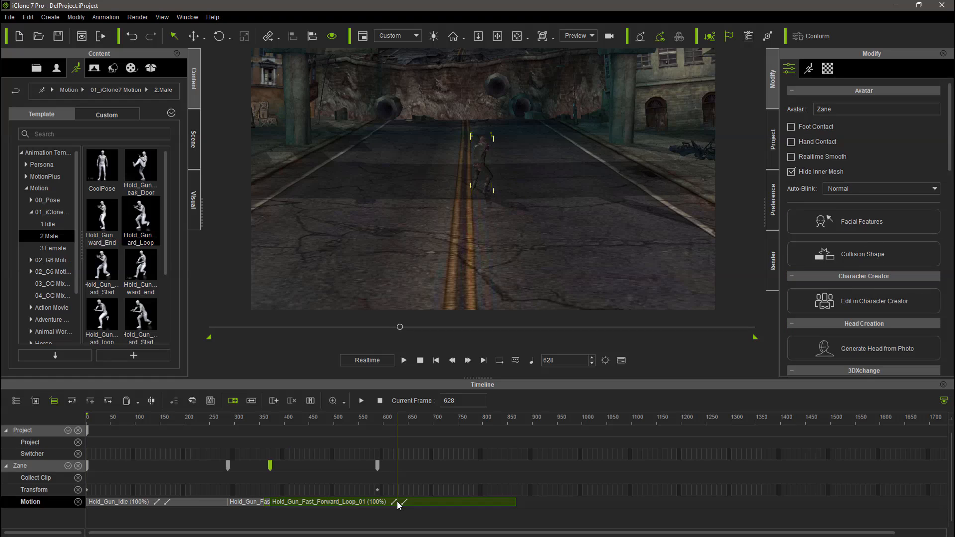
key("Delete")
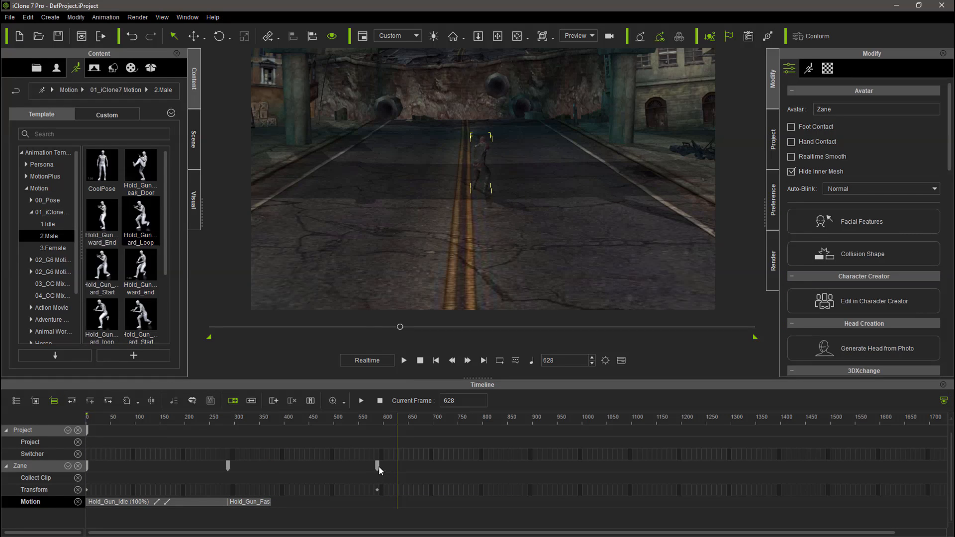
left_click(378, 468)
left_click(271, 479)
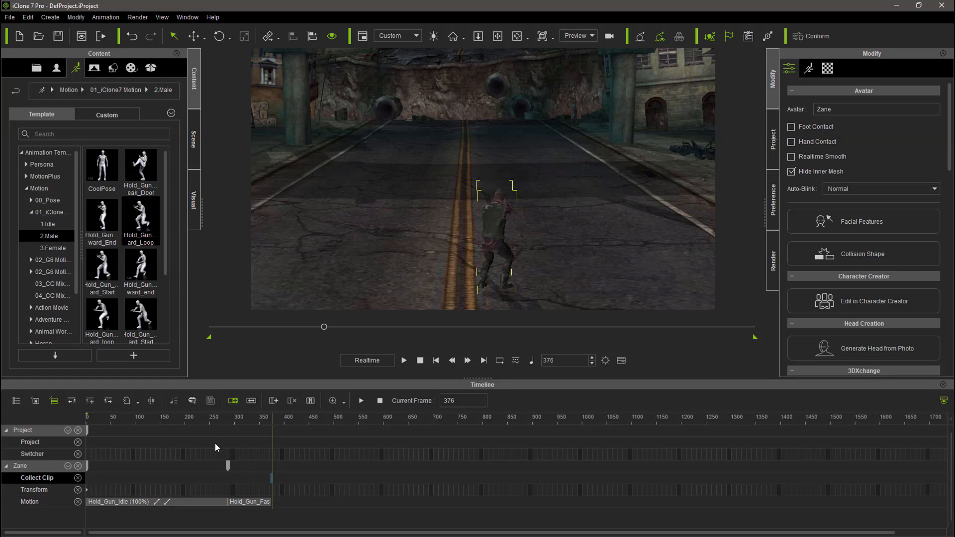
- Append the Hold_Gun_Fast_Forward_Loop motion to the avatar four times from frame 376, followed by the matching forward end motion
double_click(142, 223)
key("space")
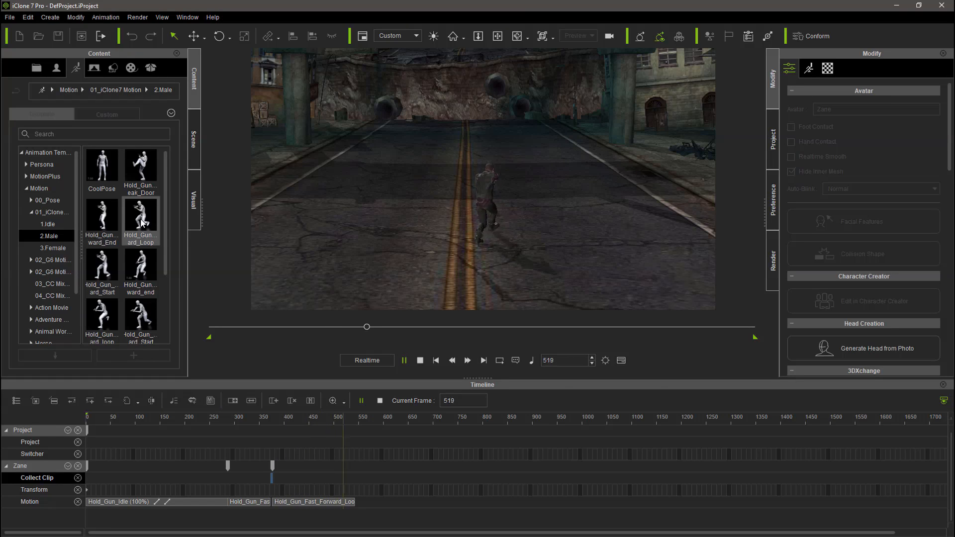
double_click(142, 222)
key("space")
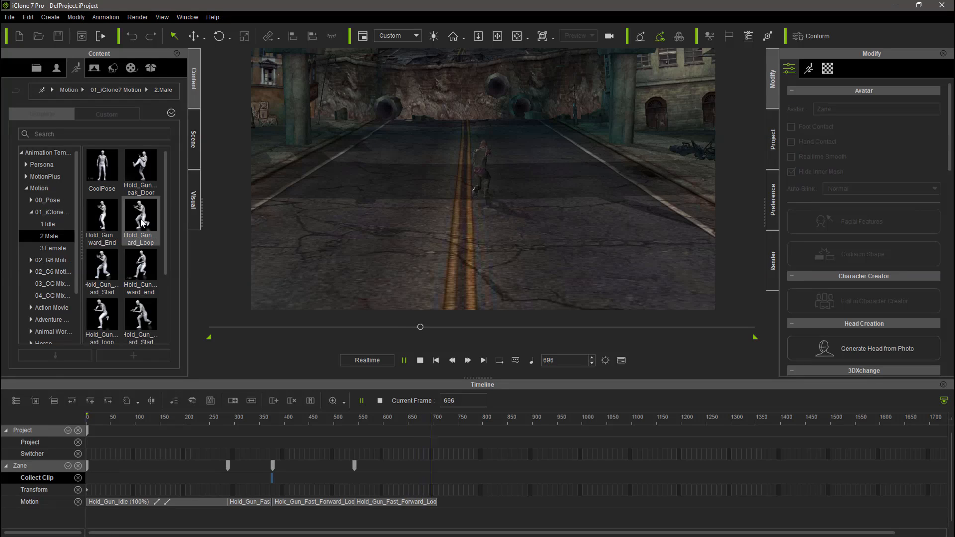
double_click(141, 222)
key("space")
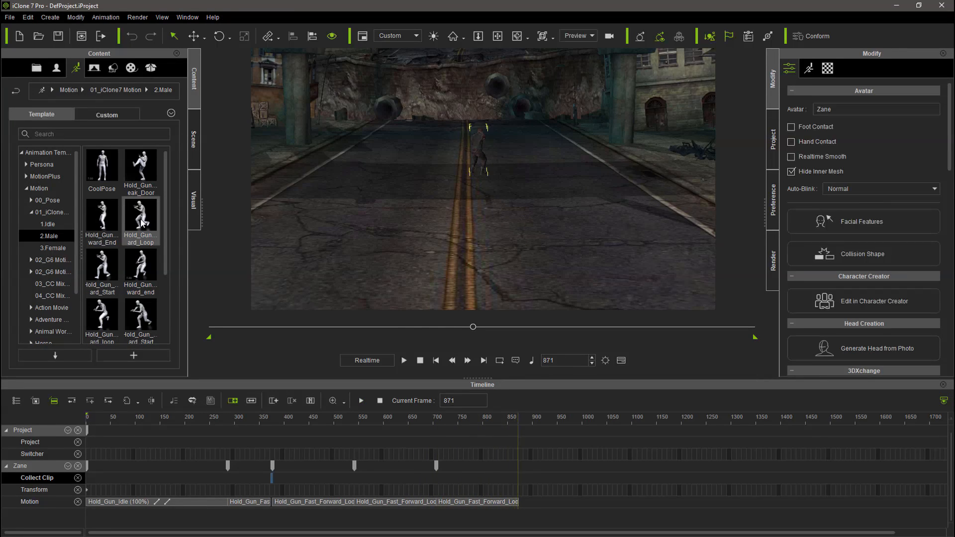
double_click(141, 223)
key("space")
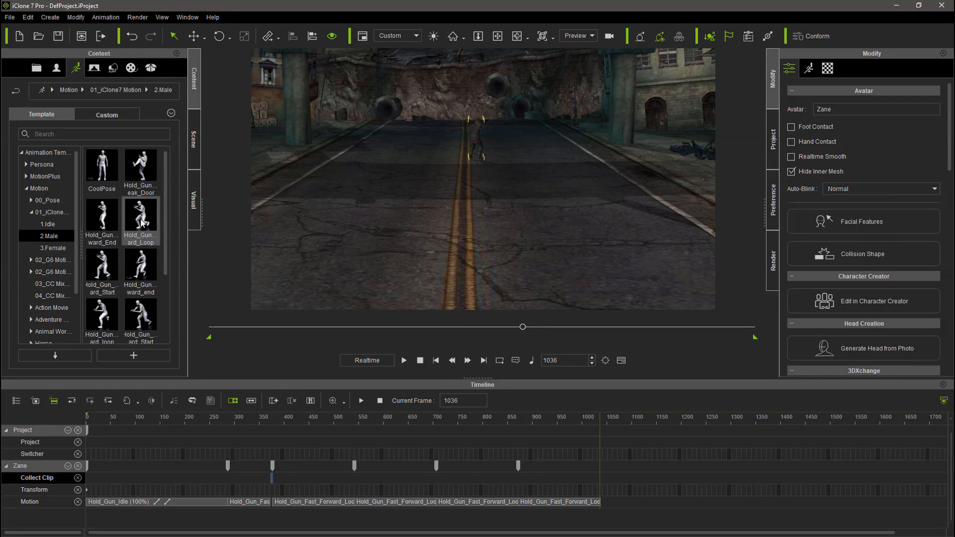
double_click(112, 219)
key("space")
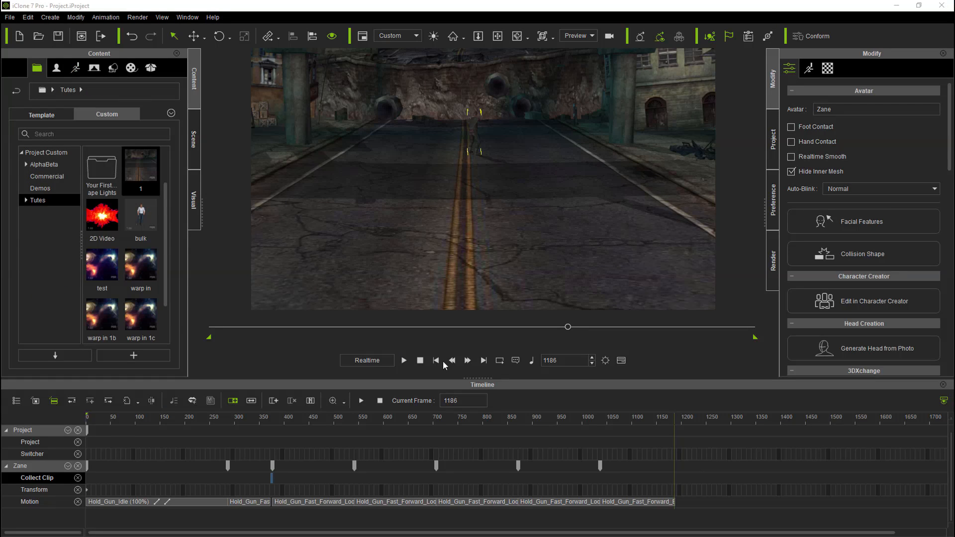
- Return to frame 1 and create a new camera from the current view
left_click(435, 360)
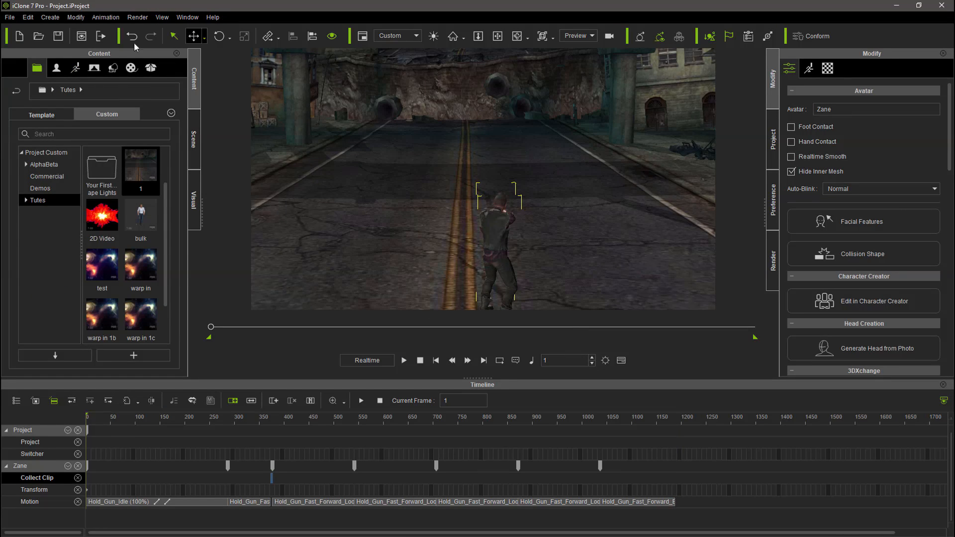
left_click(50, 20)
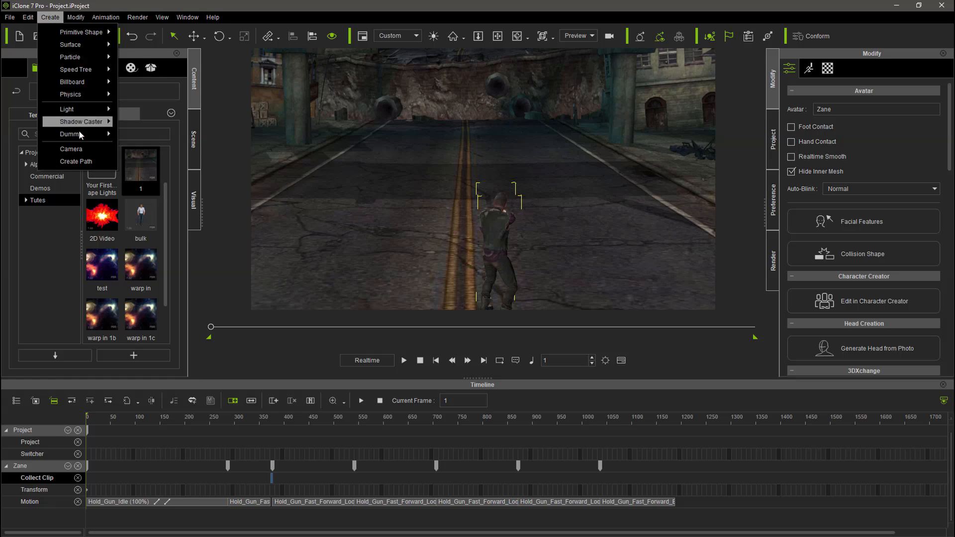
left_click(70, 148)
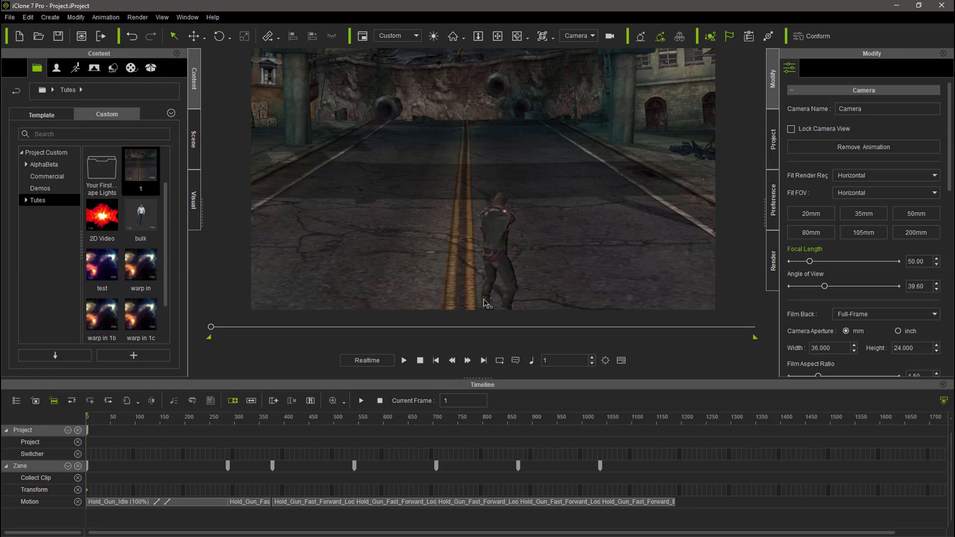
- Position the new camera close behind the avatar so his whole body is framed beside the road's centre line
left_click(500, 240)
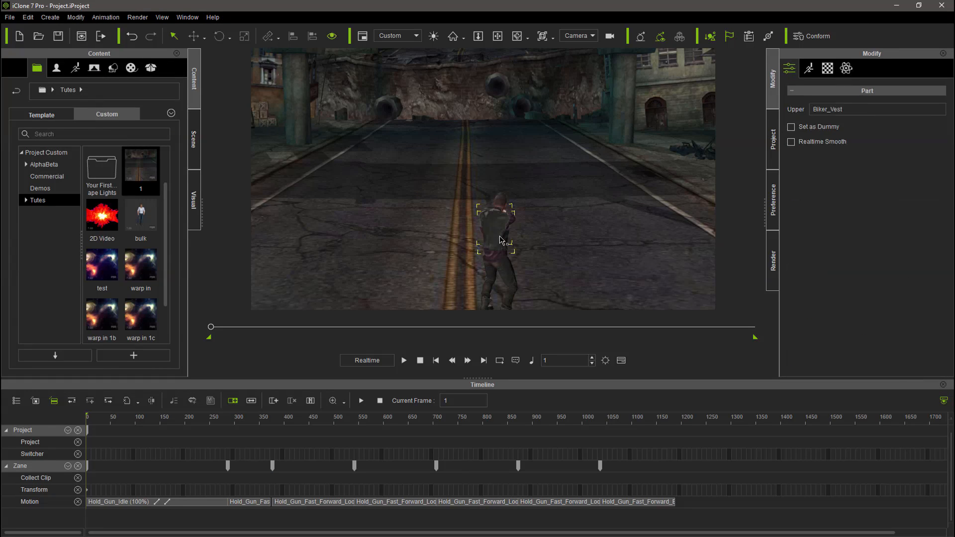
left_click(452, 39)
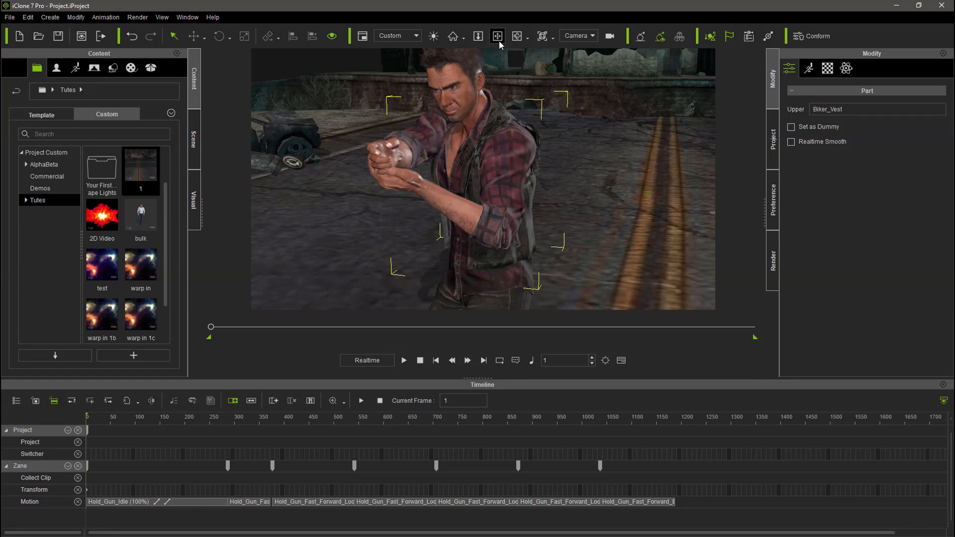
left_click(518, 38)
left_click_drag(378, 164, 260, 161)
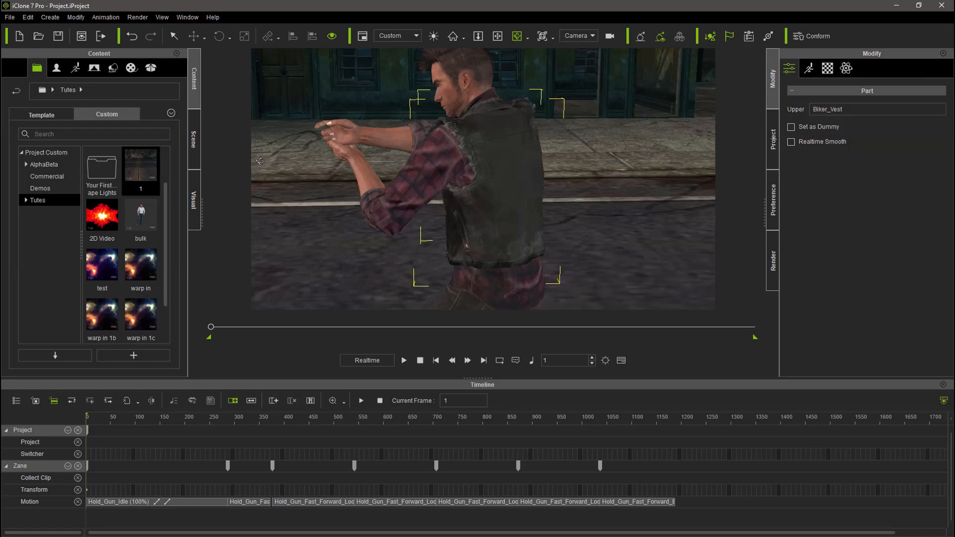
left_click_drag(469, 175, 478, 235)
left_click(478, 36)
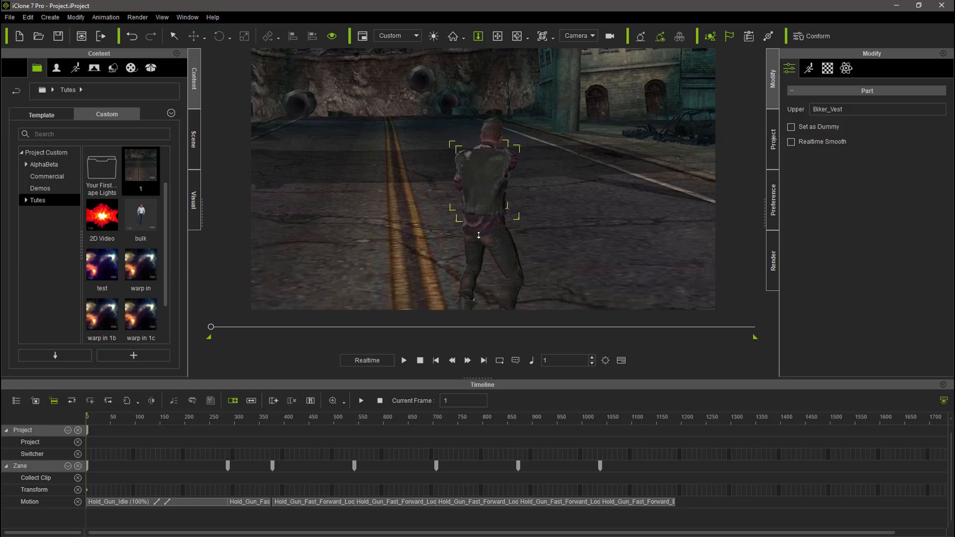
left_click(498, 36)
left_click_drag(475, 149, 454, 155)
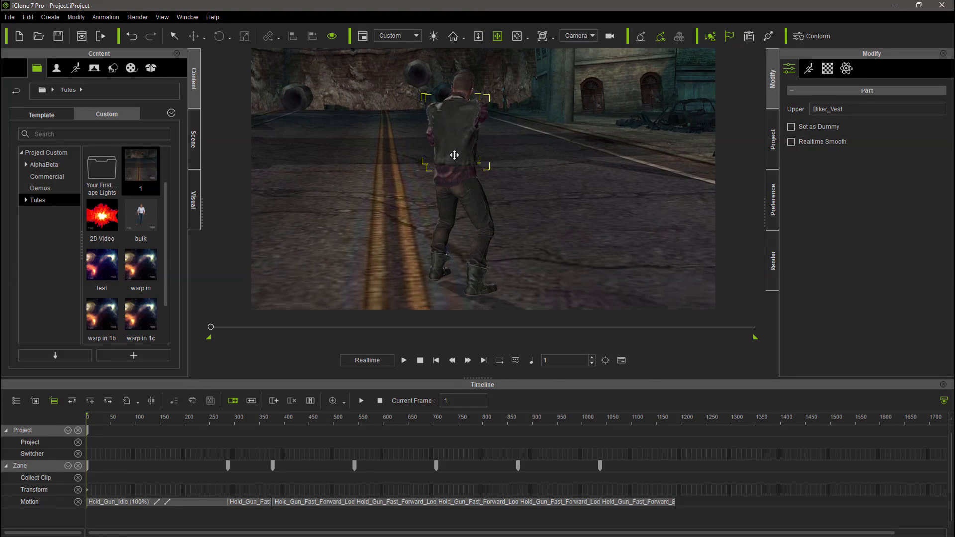
- Link the camera to the avatar by picking his upper back as parent, and play back the follow shot
left_click(609, 37)
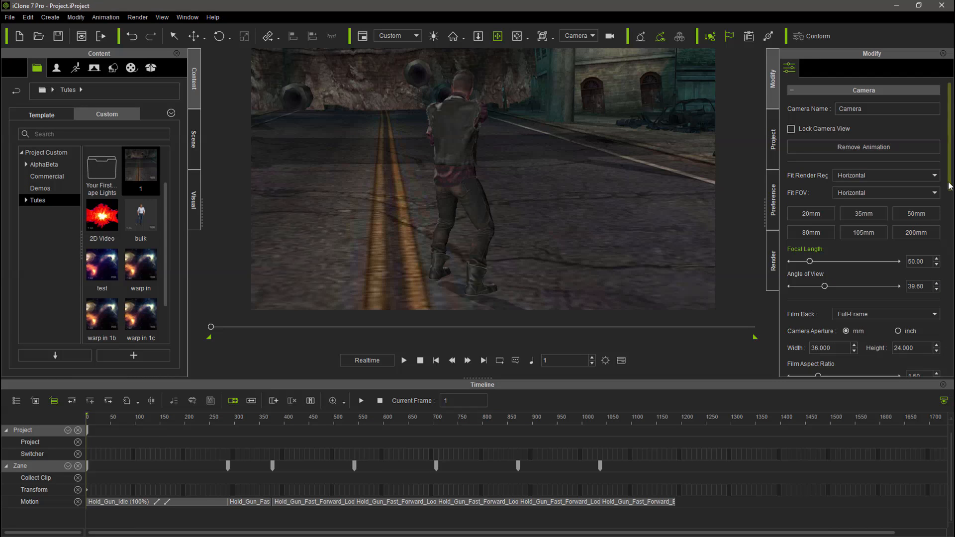
left_click_drag(949, 181, 874, 323)
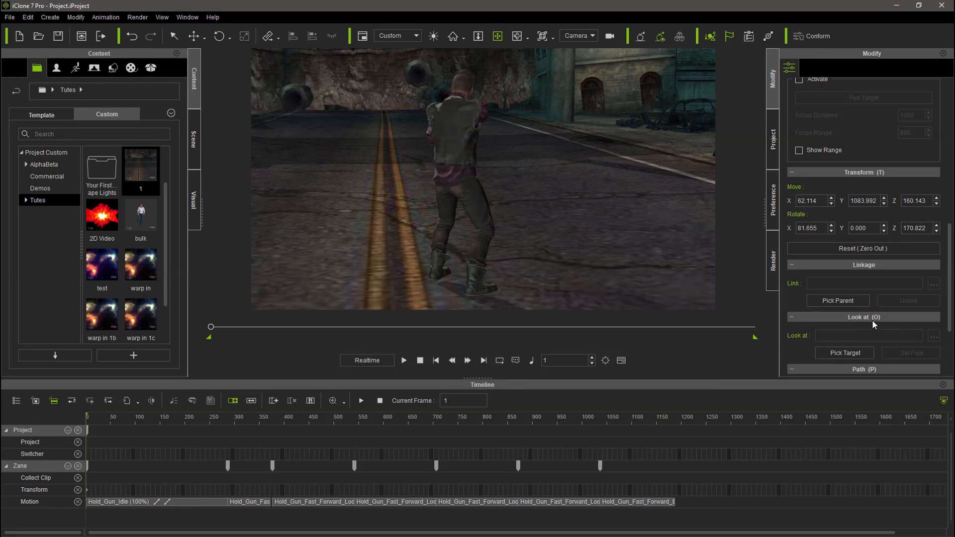
left_click(837, 302)
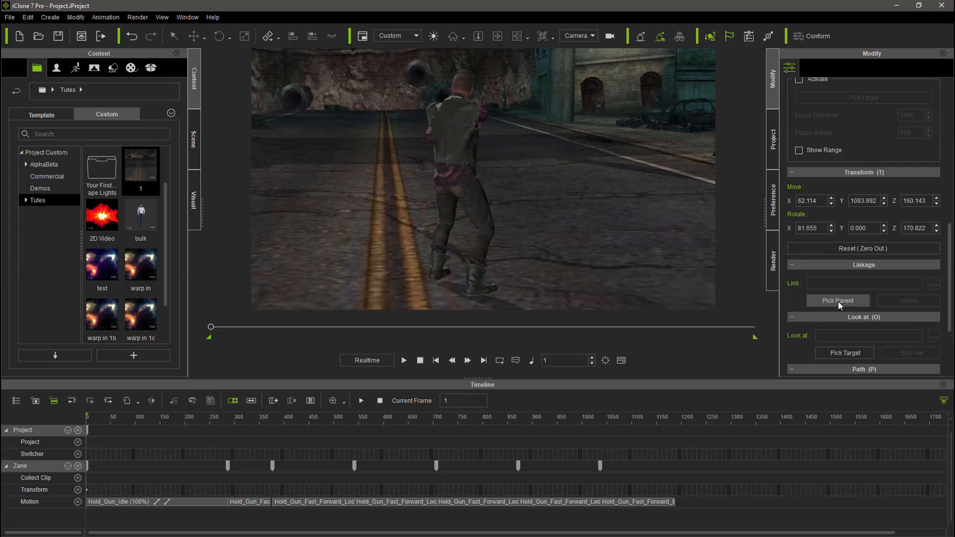
left_click(448, 115)
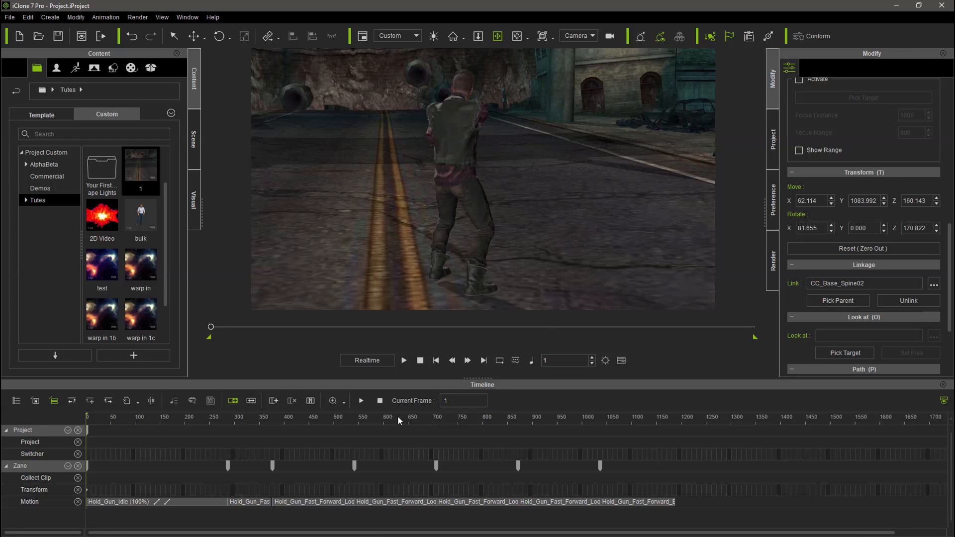
left_click(404, 361)
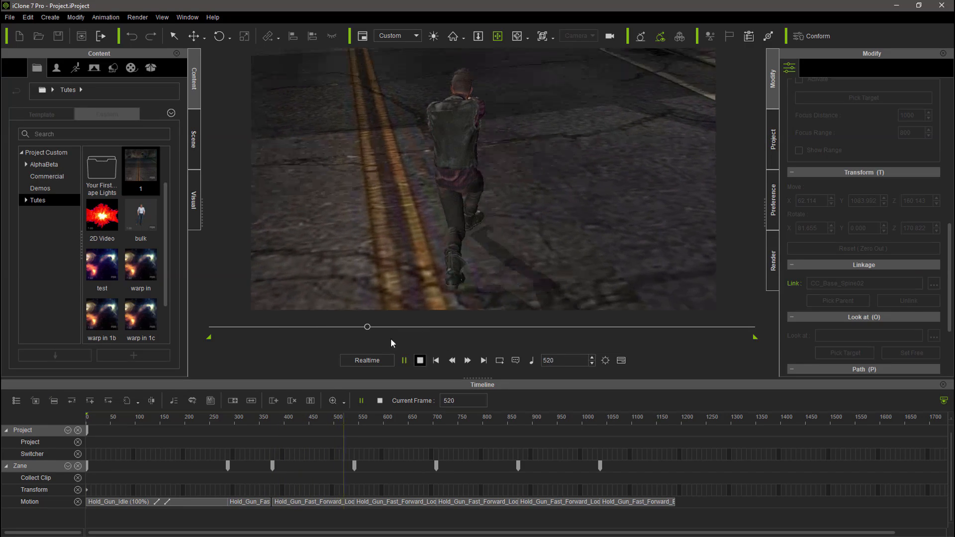
left_click(419, 360)
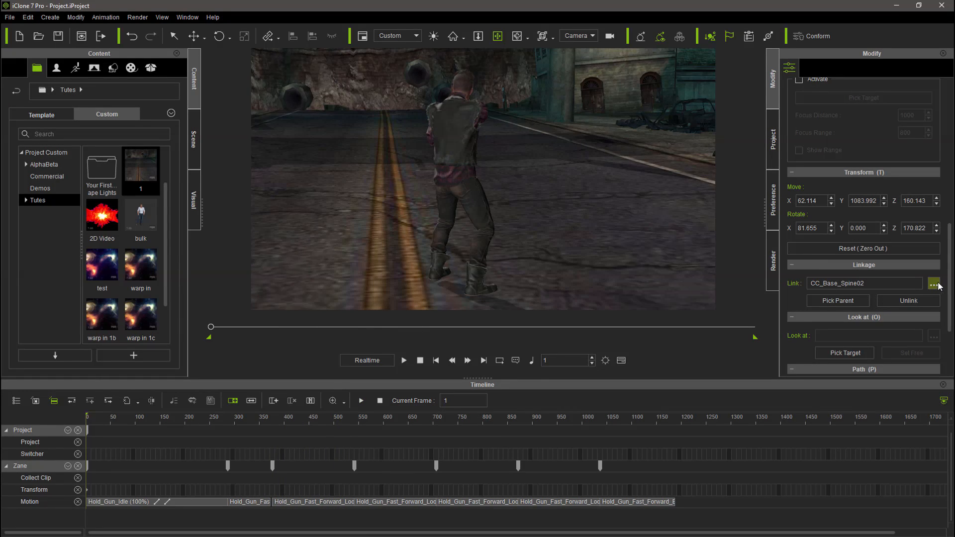
- Change the camera's link to the avatar's RL_BoneRoot node and play the animation to check the follow shot
left_click(933, 284)
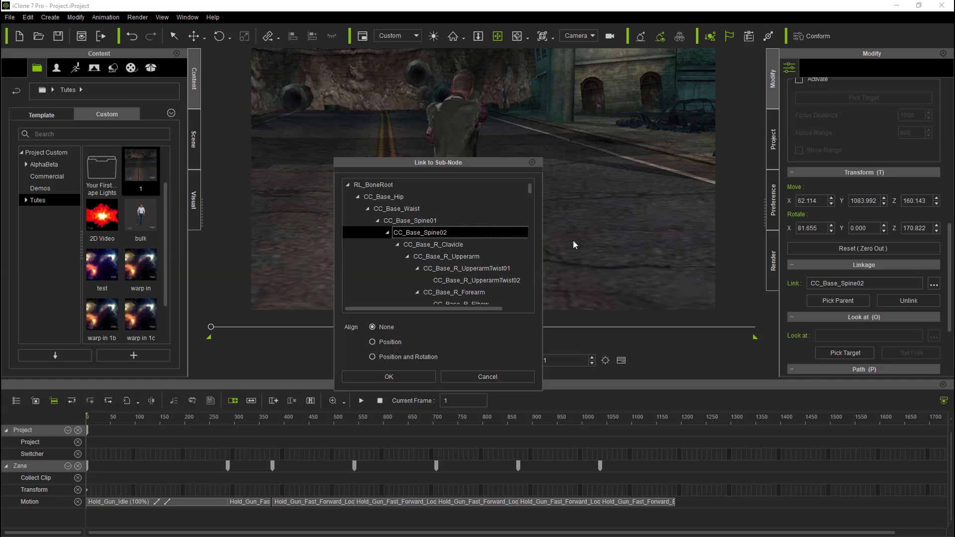
left_click(388, 183)
left_click(407, 376)
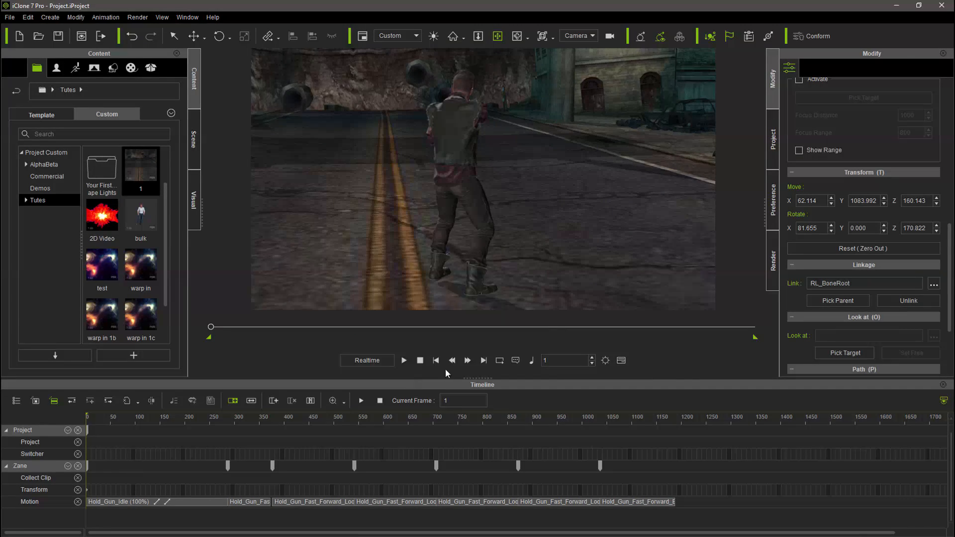
left_click(404, 359)
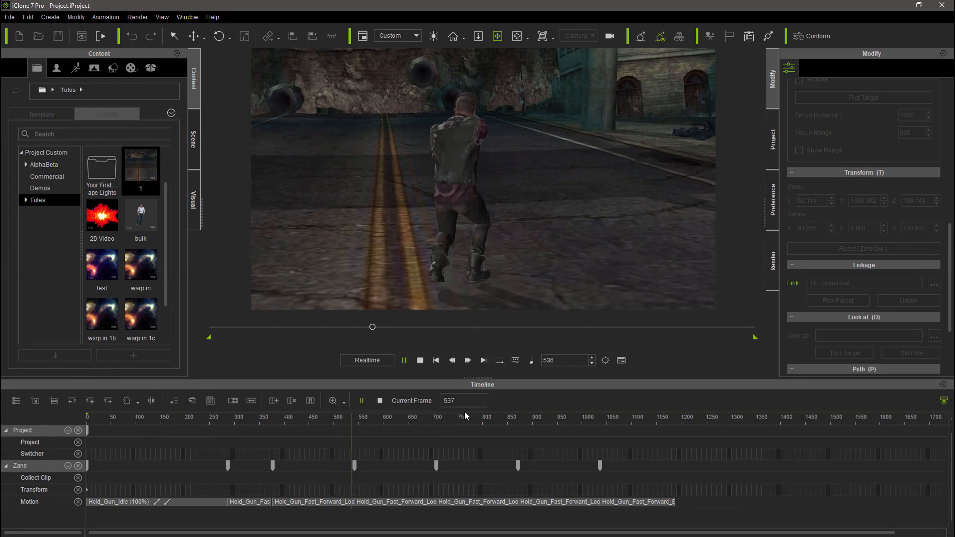
left_click(420, 360)
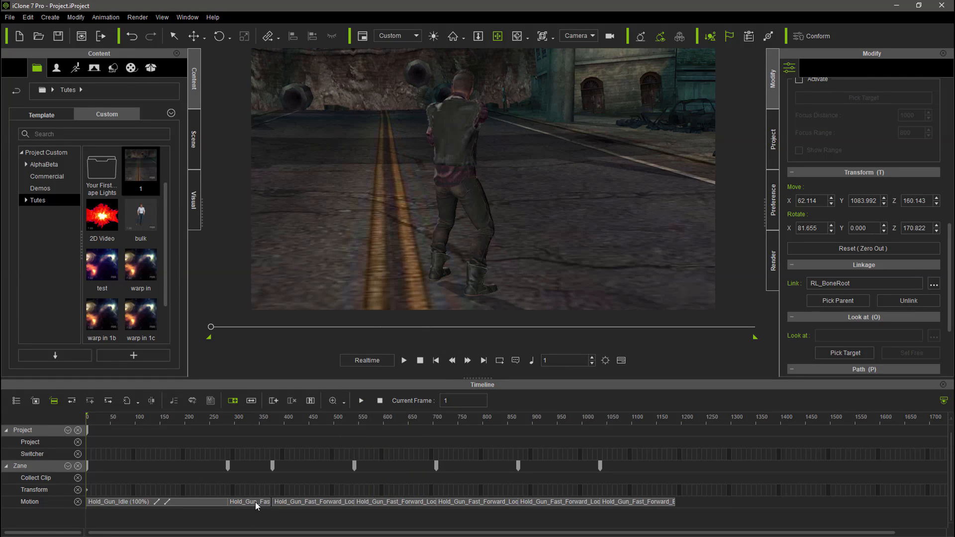
- Inspect the run start and first loop clips at frames 340 and 386, and play their transition from frame 313
left_click(254, 501)
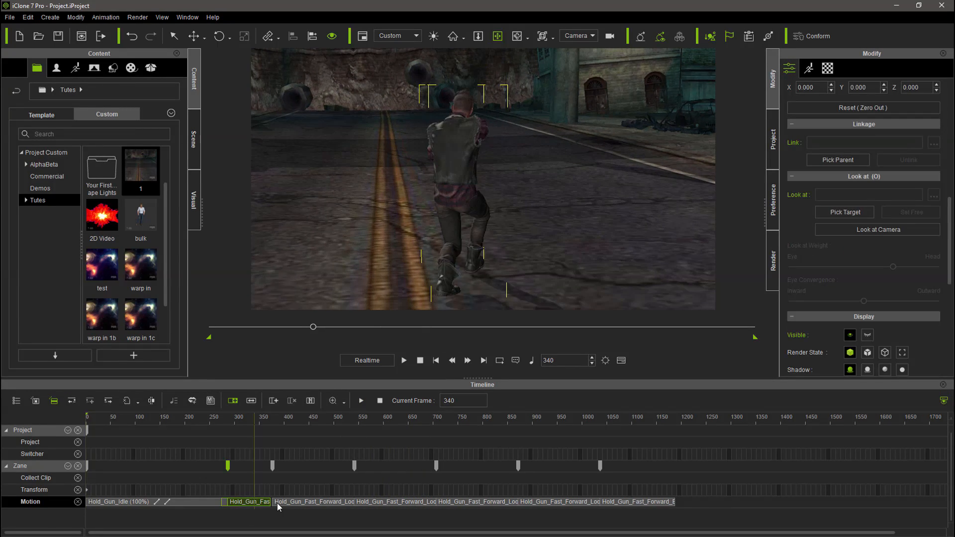
left_click(276, 502)
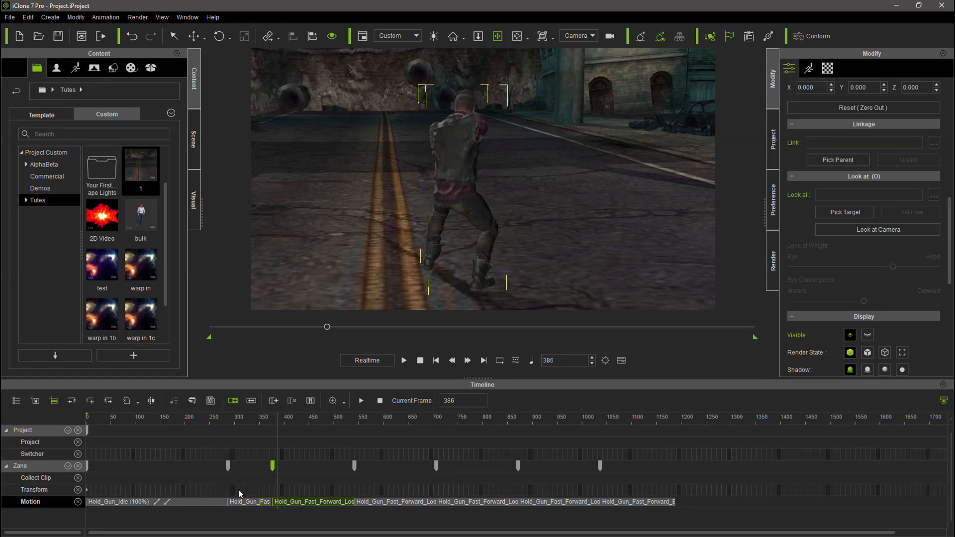
left_click(241, 476)
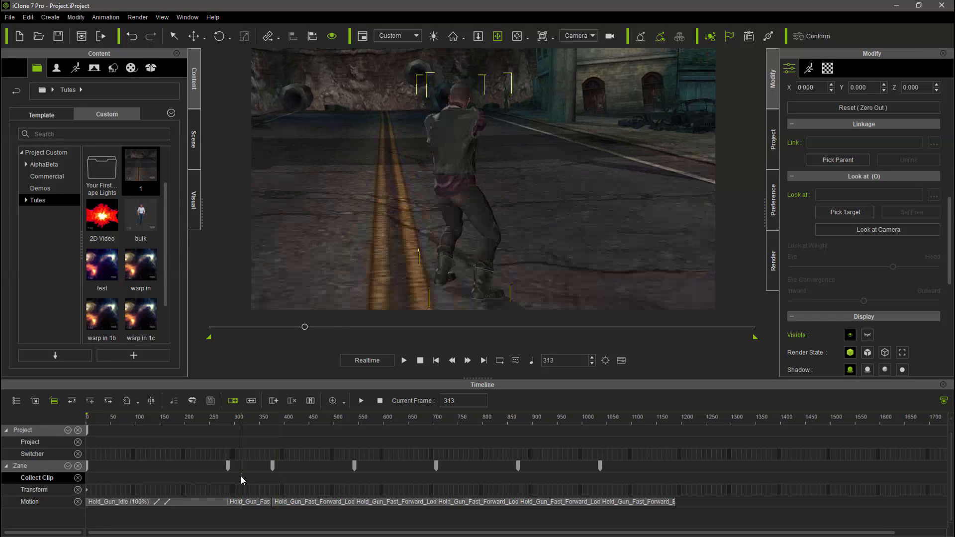
left_click(405, 360)
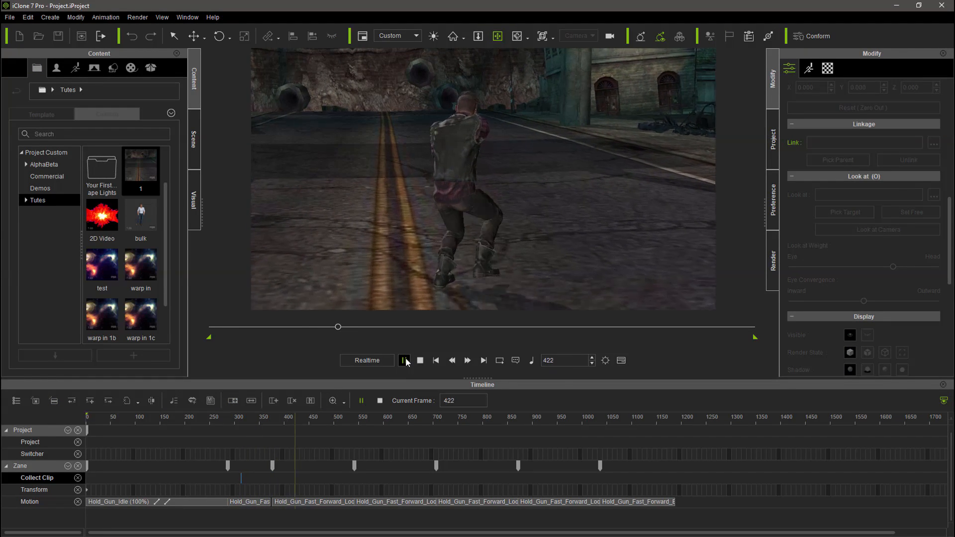
left_click(404, 360)
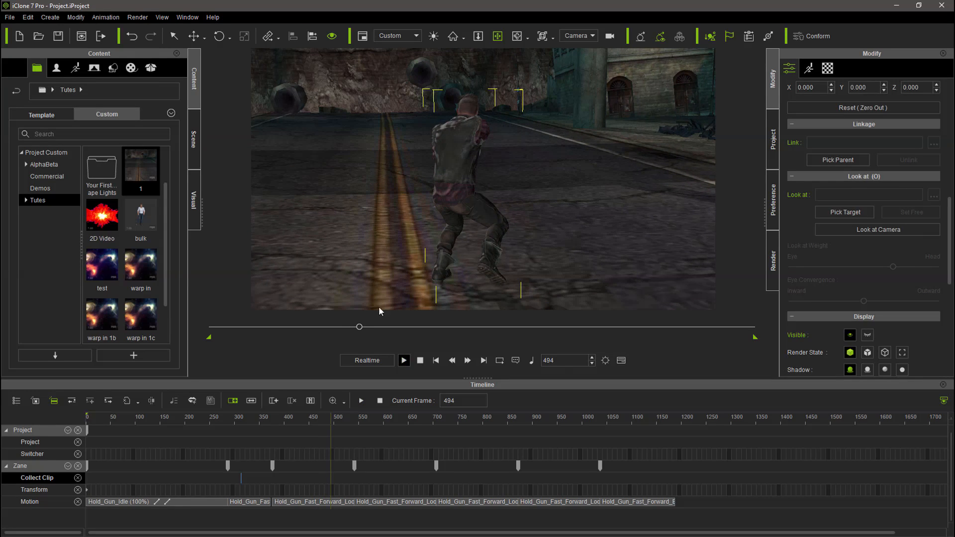
- At frame 814, orbit the linked camera around to face the front of the running avatar
left_click(455, 327)
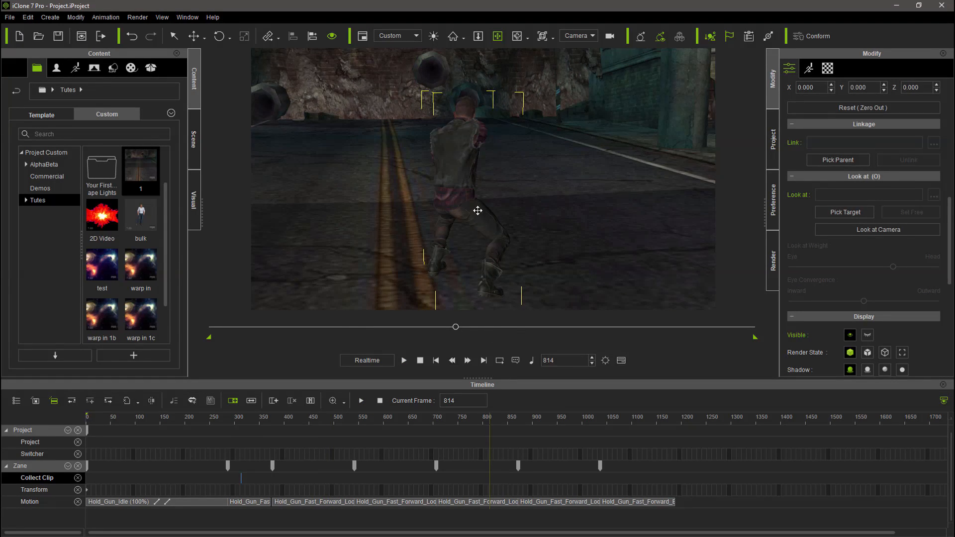
left_click(516, 40)
left_click_drag(530, 209, 498, 224)
left_click_drag(394, 224, 491, 213)
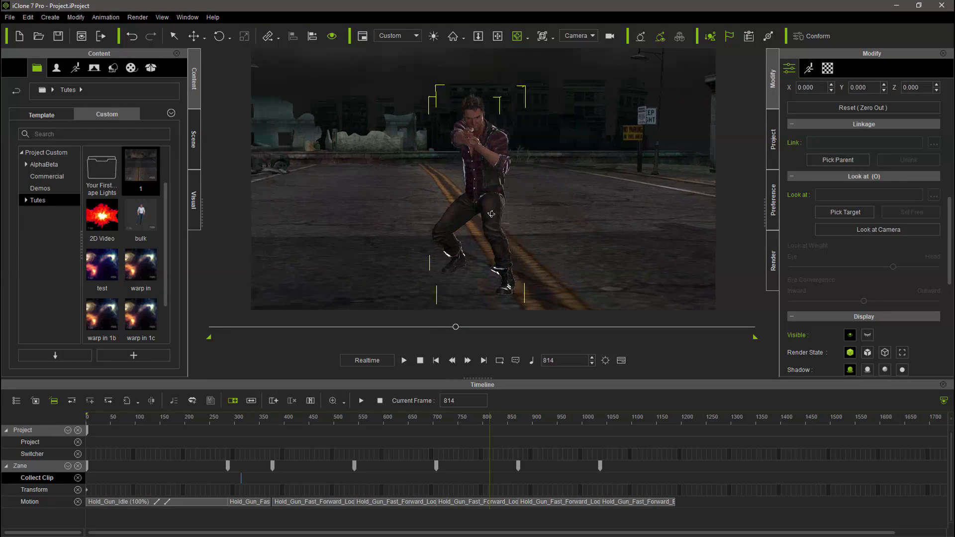
- Play the camera move from the start and view the shot at frame 724
left_click(420, 361)
left_click(404, 360)
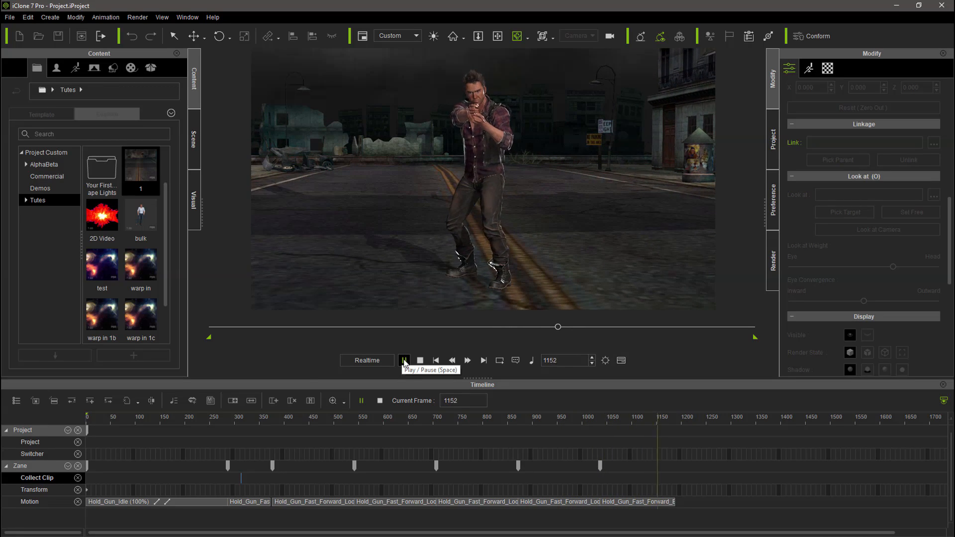
left_click(444, 442)
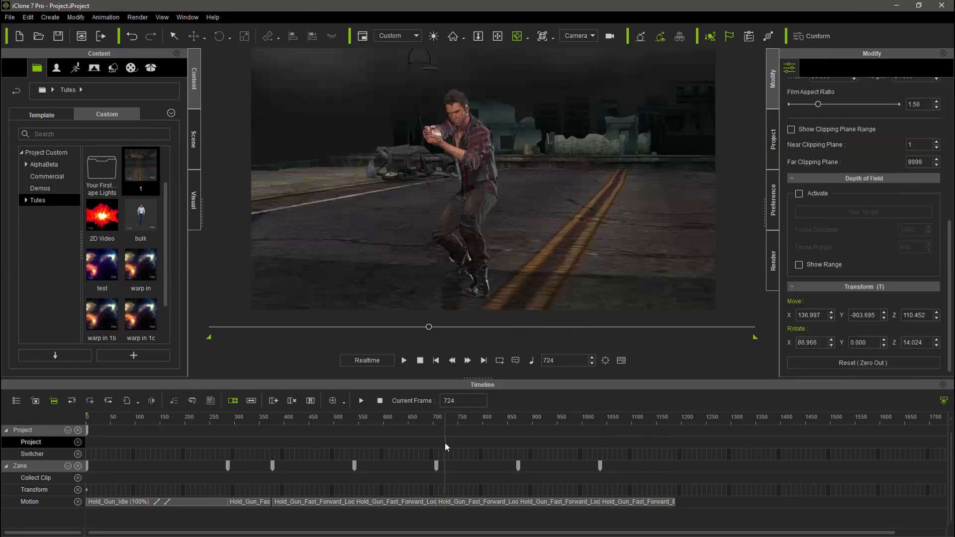
- At frame 1065, bring the linked camera in to a close-up of the avatar's upper body from the front, orbited to a lower angle
left_click(406, 362)
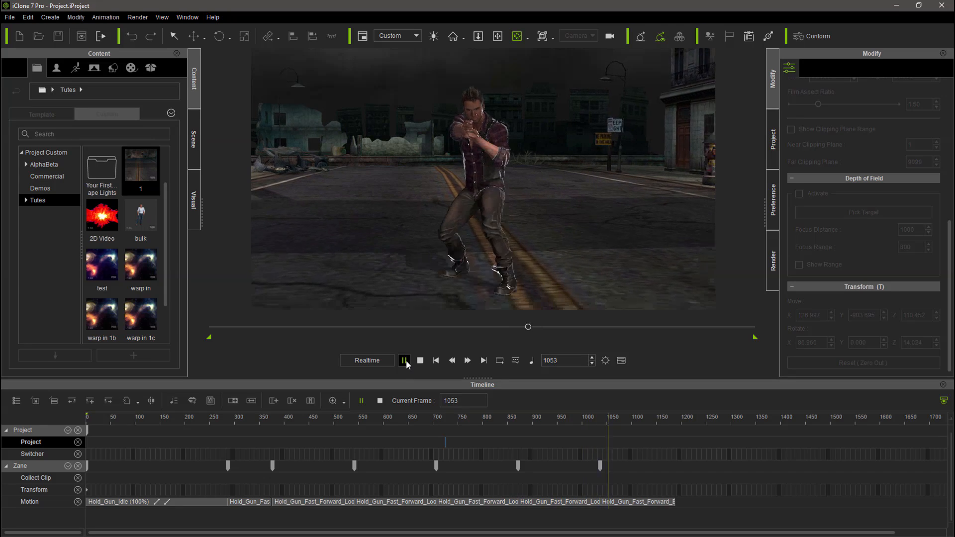
left_click(405, 360)
left_click(479, 36)
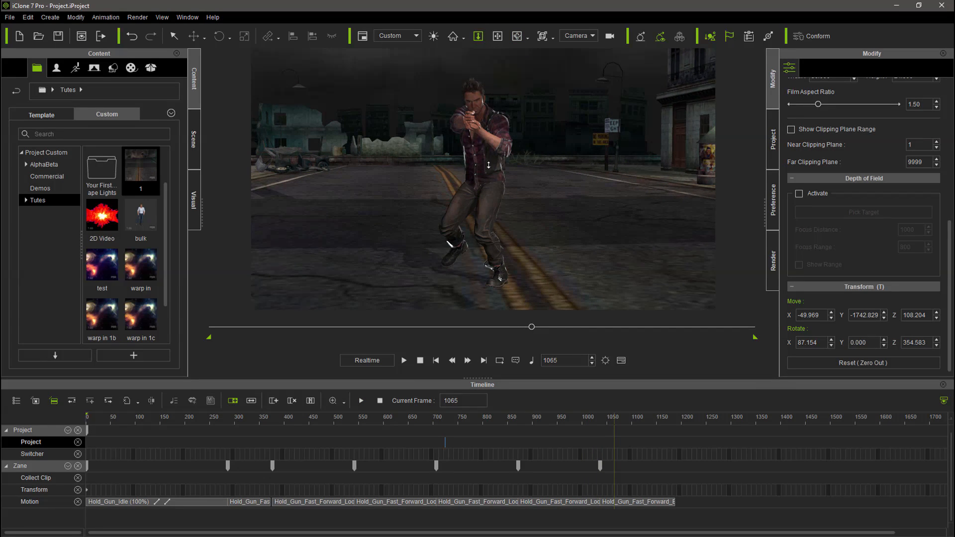
left_click_drag(483, 55, 476, 179)
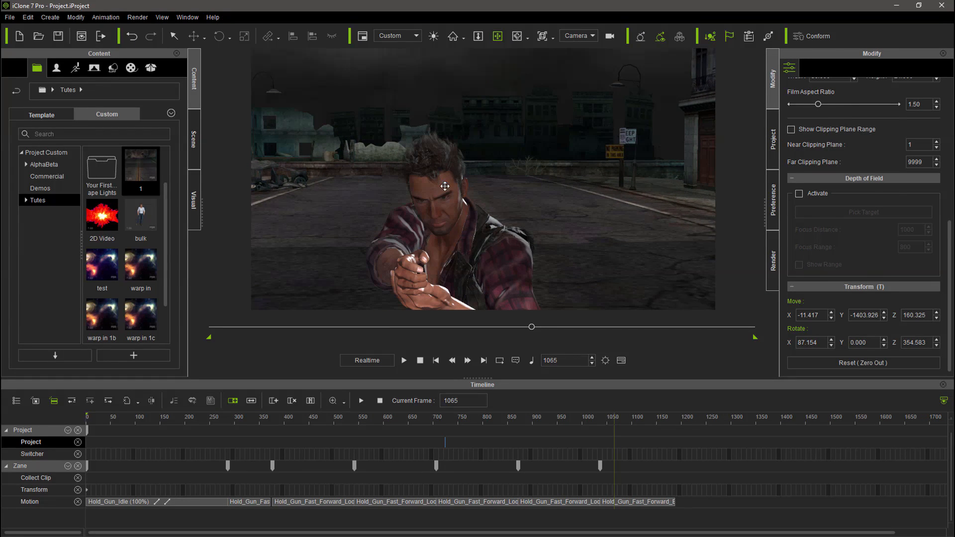
left_click(444, 186)
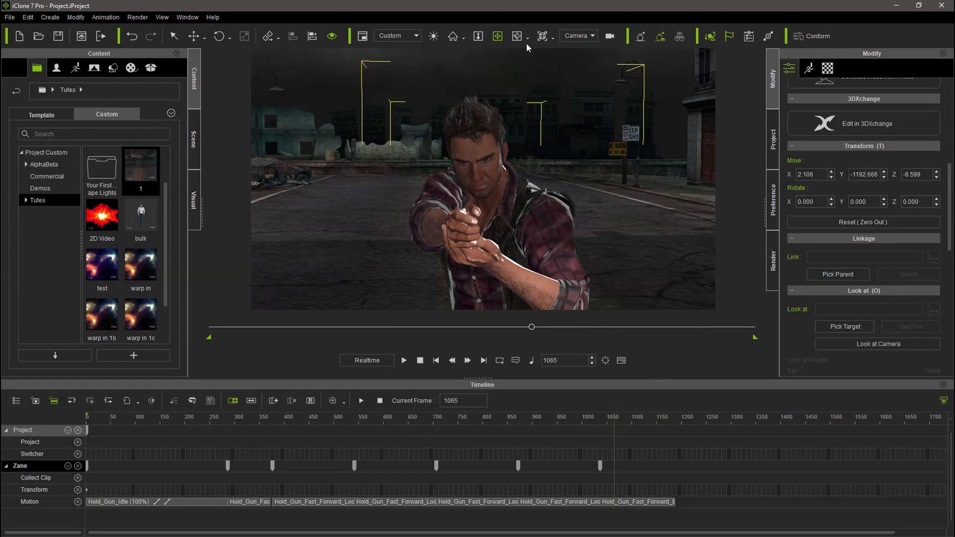
left_click(517, 35)
left_click_drag(513, 149, 530, 166)
left_click_drag(514, 198, 507, 210)
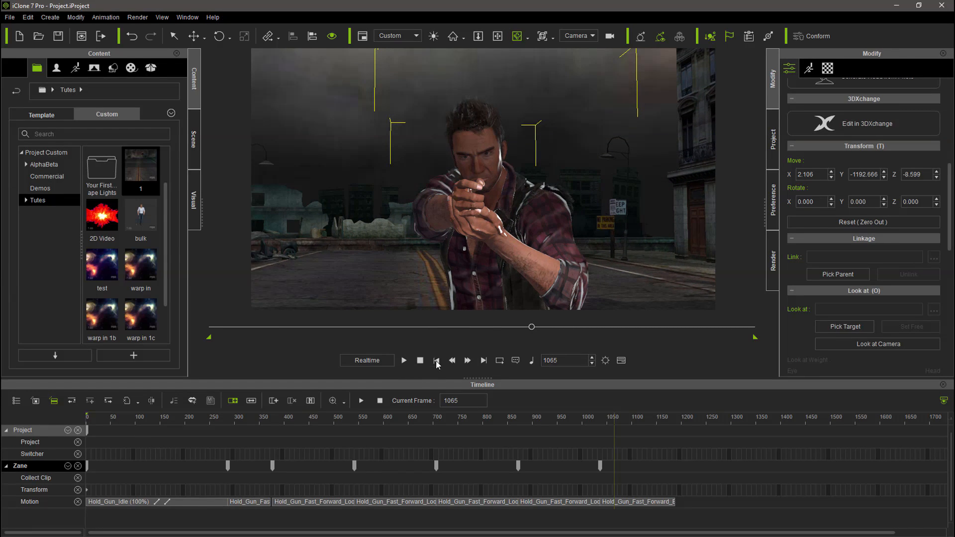
- Play the whole animation from the first frame to review the orbiting camera move, and stop playback
left_click(435, 360)
left_click(403, 360)
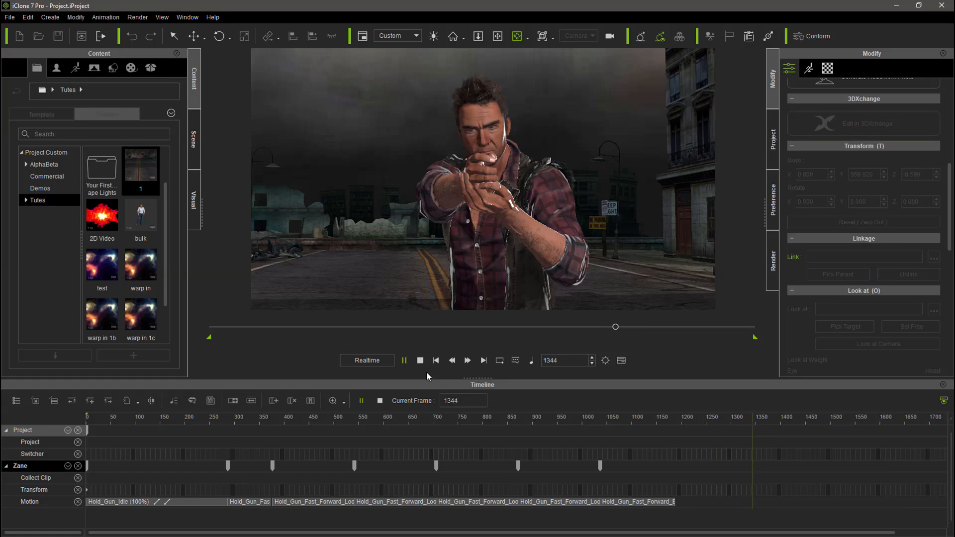
left_click(420, 360)
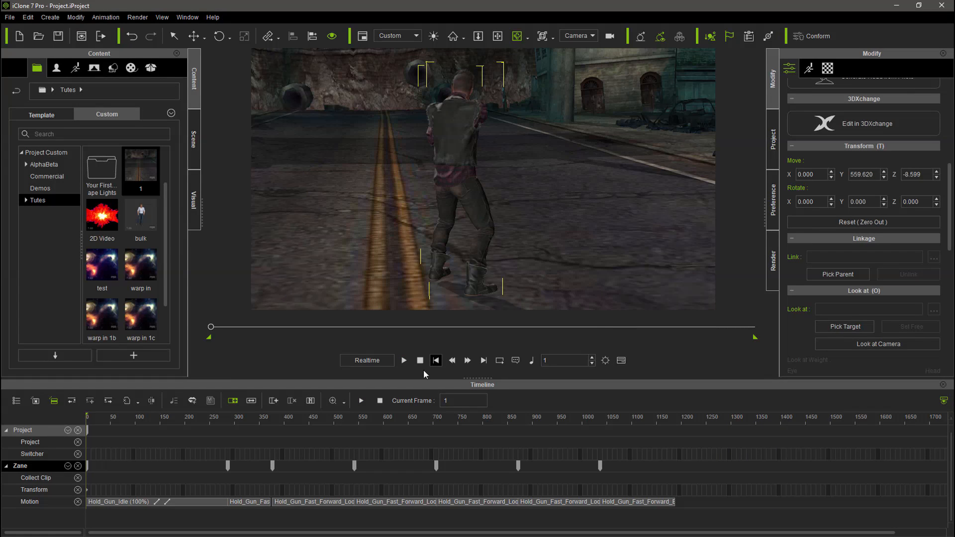